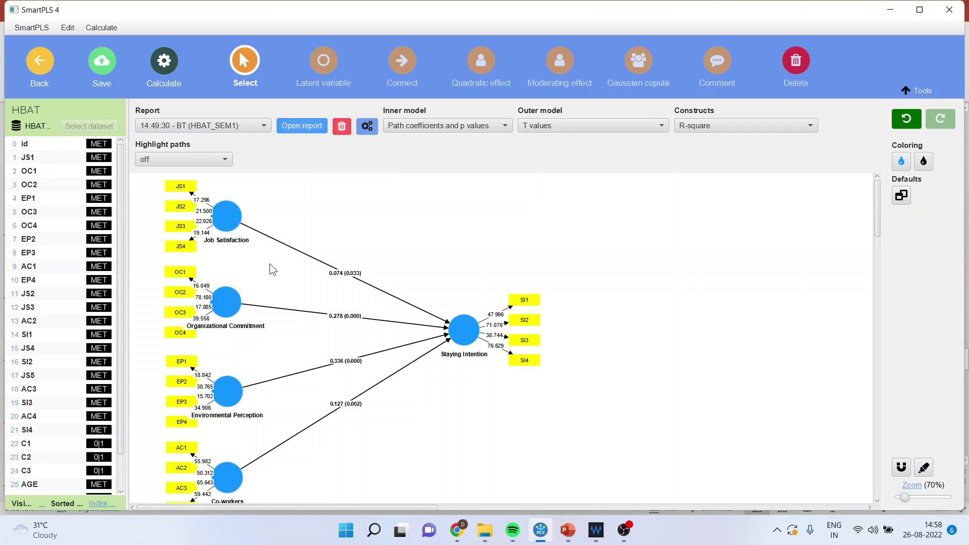
Reposition the Job Satisfaction construct closer to Staying Intention and connect a path from Organizational Commitment to Job Satisfaction
{"action": "left_click_drag", "start_coordinate": [231, 224], "coordinate": [354, 224]}
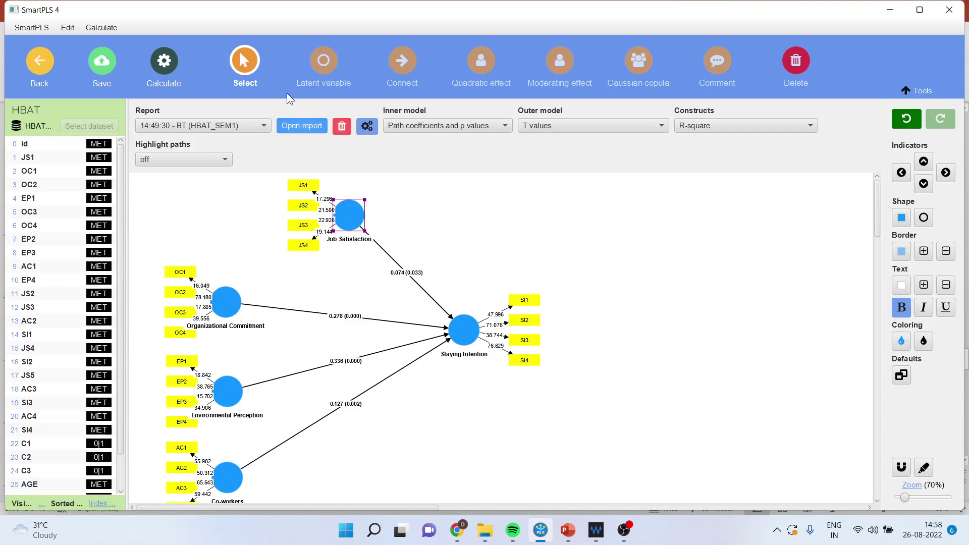
{"action": "left_click", "coordinate": [402, 62]}
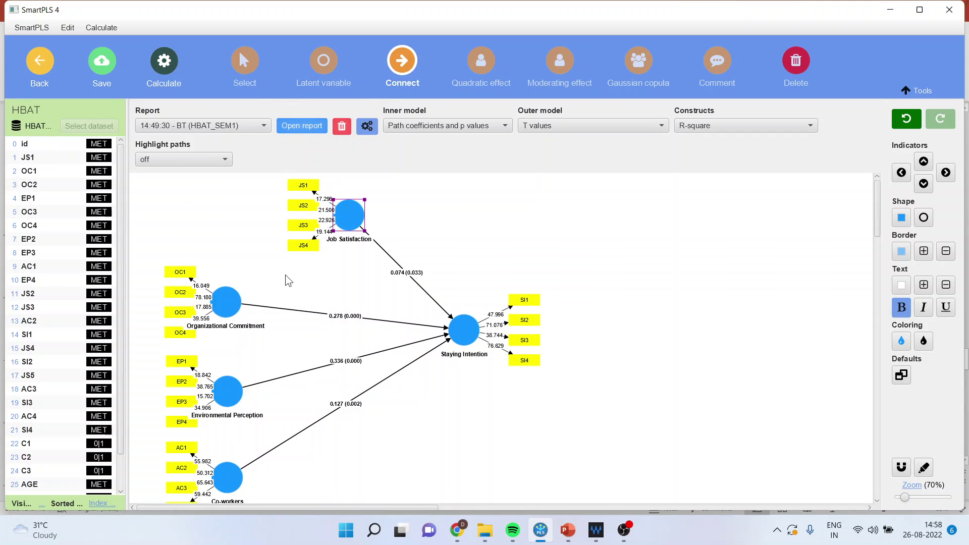
{"action": "left_click", "coordinate": [235, 299]}
{"action": "left_click", "coordinate": [339, 225]}
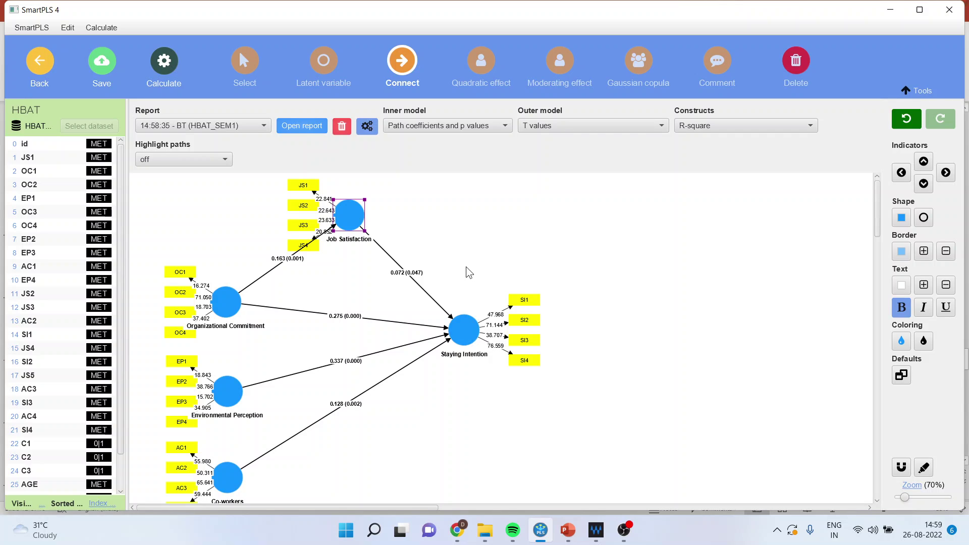
Run bootstrapping with the bias-corrected and accelerated (BCa) bootstrap as the confidence interval method
{"action": "left_click", "coordinate": [168, 73]}
{"action": "left_click", "coordinate": [197, 109]}
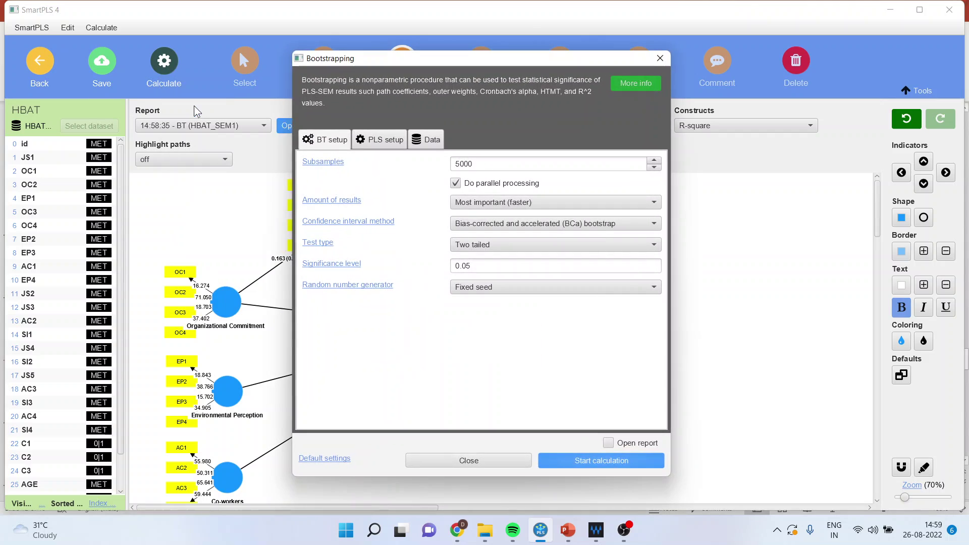
{"action": "left_click", "coordinate": [653, 223]}
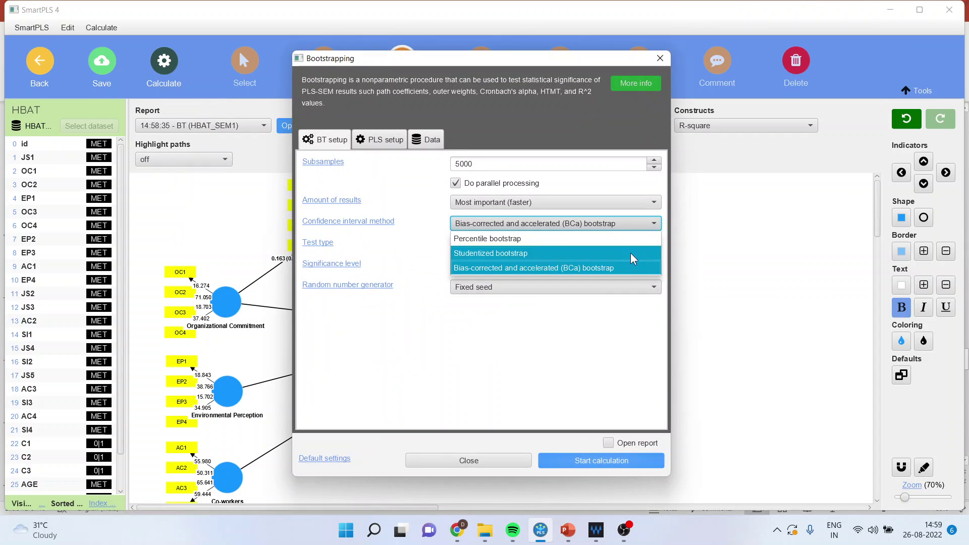
{"action": "left_click", "coordinate": [611, 268]}
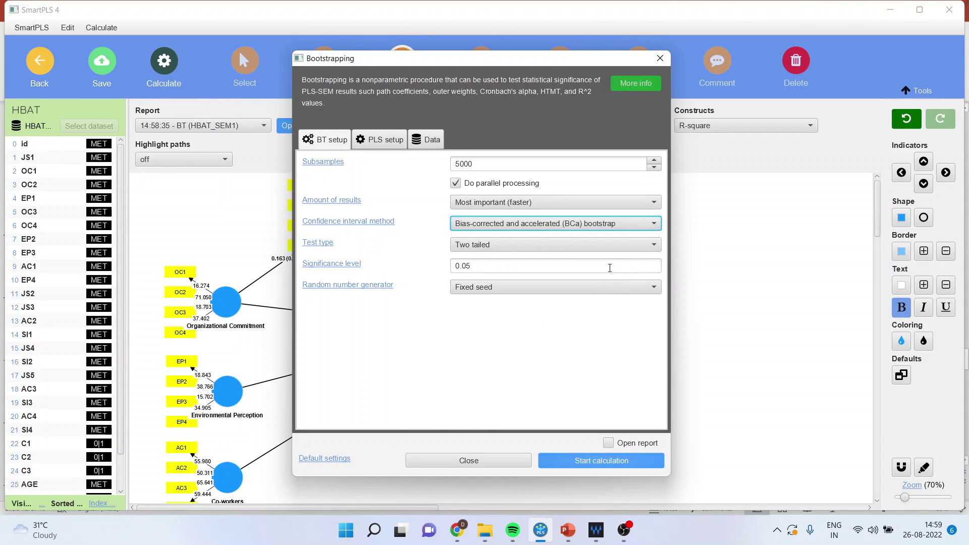
{"action": "left_click", "coordinate": [599, 465]}
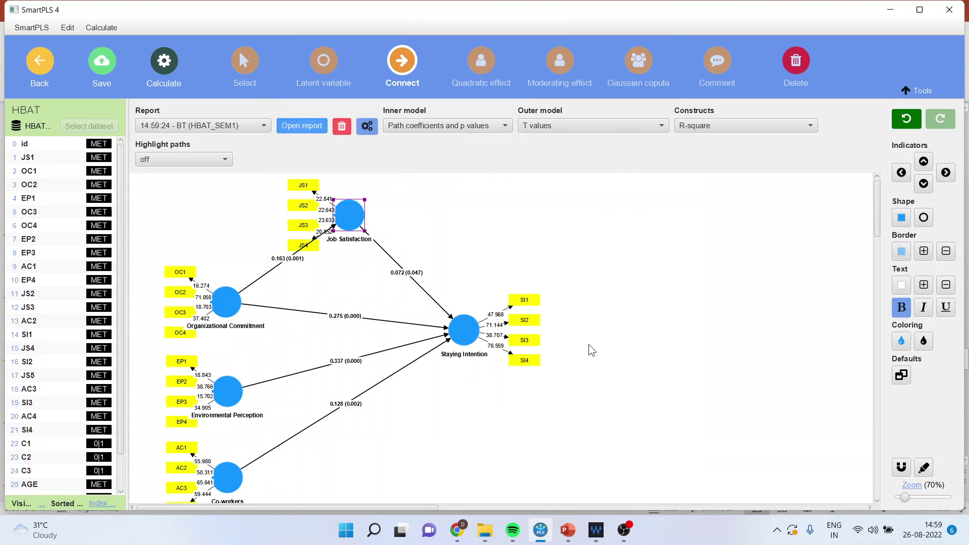
Open the bootstrapping report and examine the coefficient and p value of each structural path in the graphical output
{"action": "left_click", "coordinate": [298, 133]}
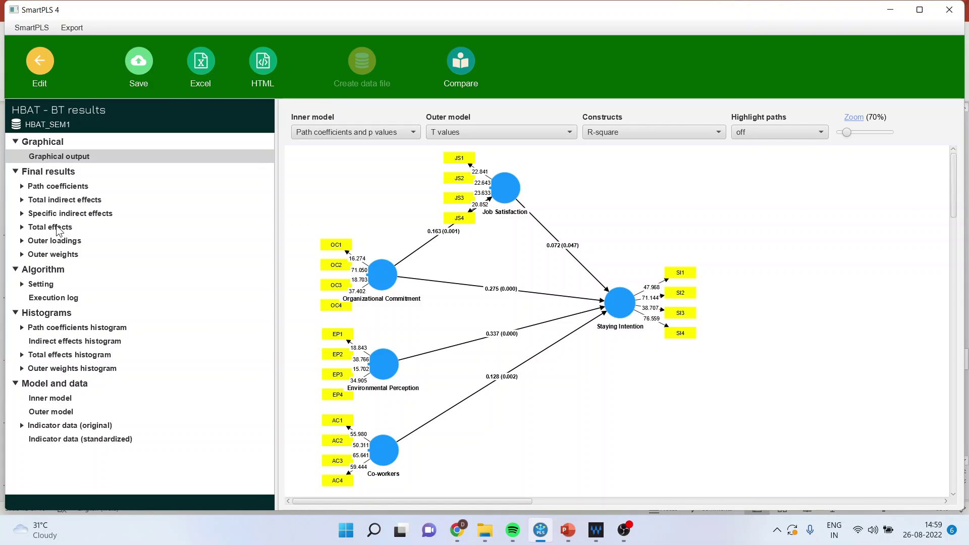
{"action": "left_click", "coordinate": [57, 186]}
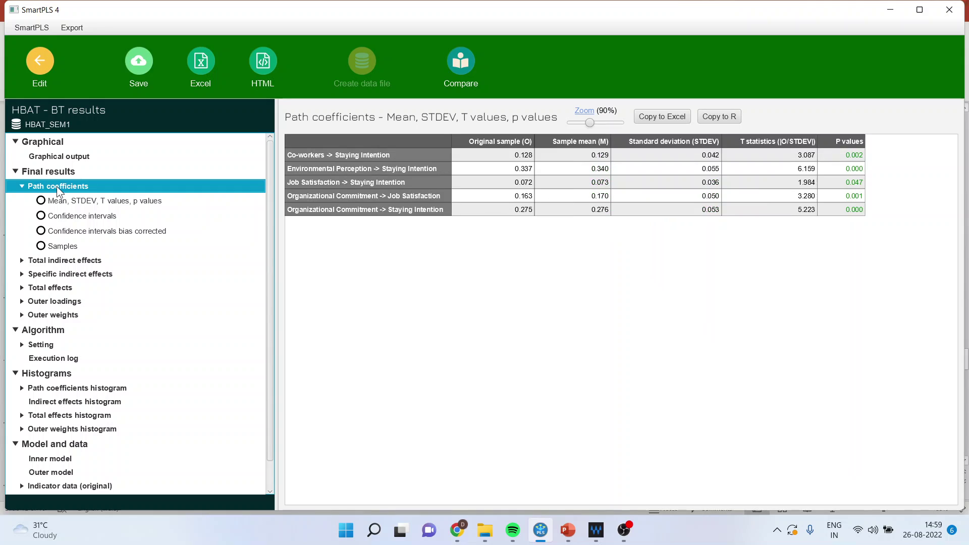
{"action": "left_click", "coordinate": [49, 158]}
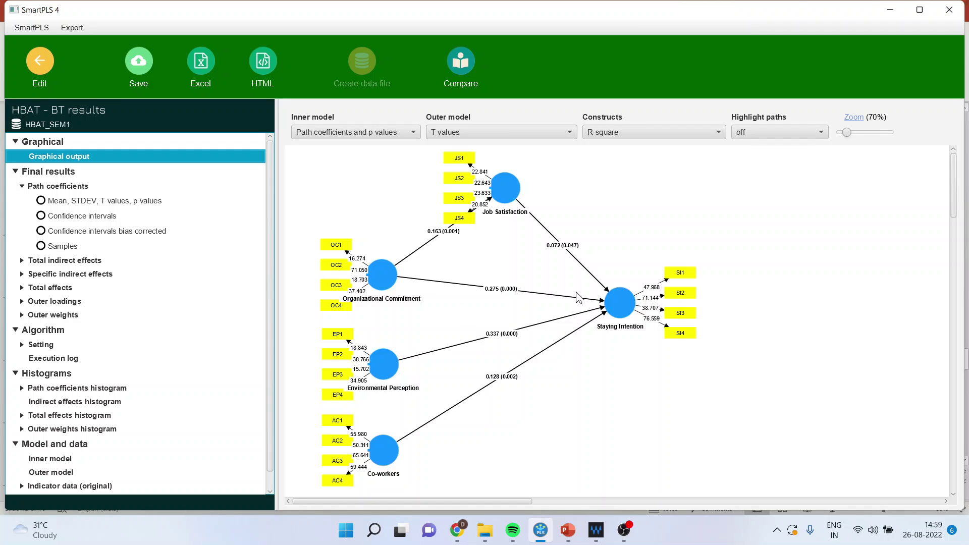
{"action": "left_click", "coordinate": [494, 376]}
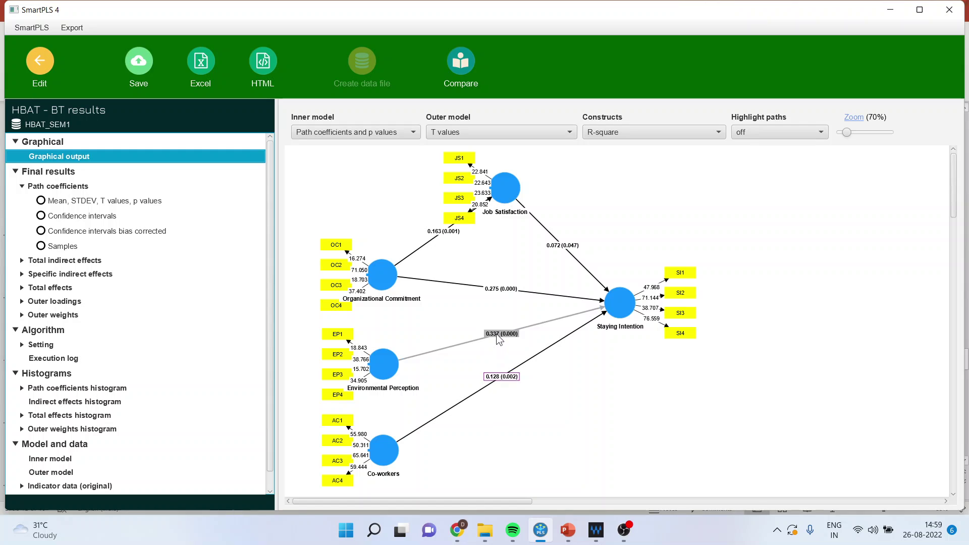
{"action": "left_click", "coordinate": [501, 288]}
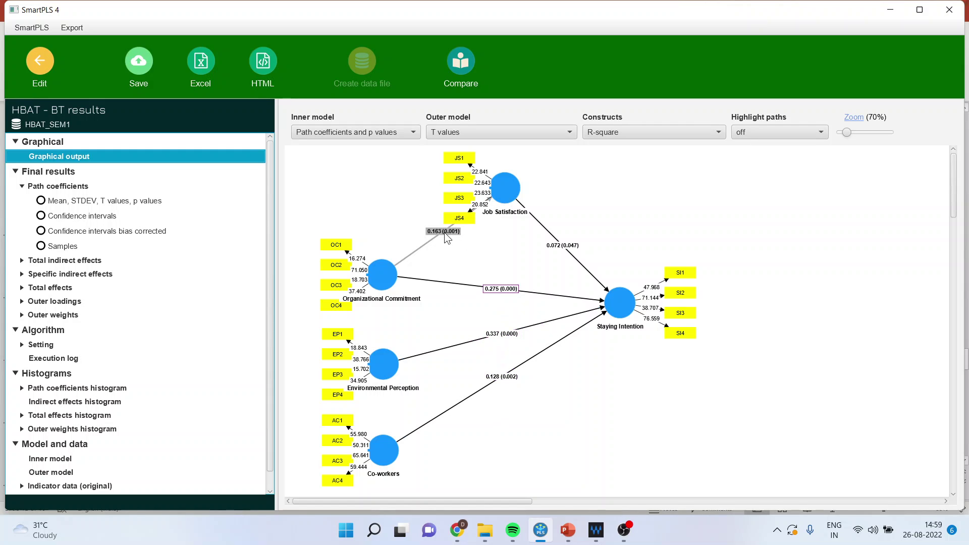
{"action": "left_click", "coordinate": [562, 246]}
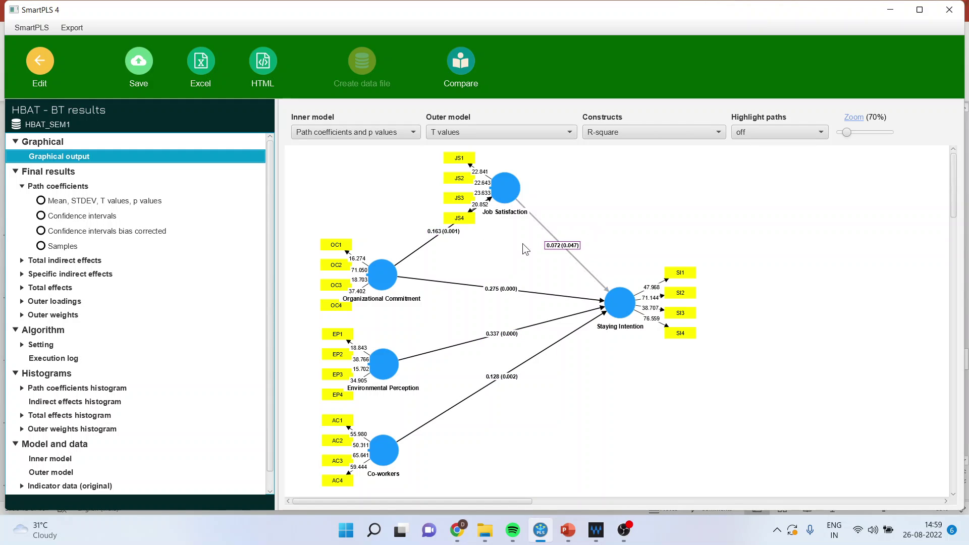
{"action": "left_click", "coordinate": [443, 233]}
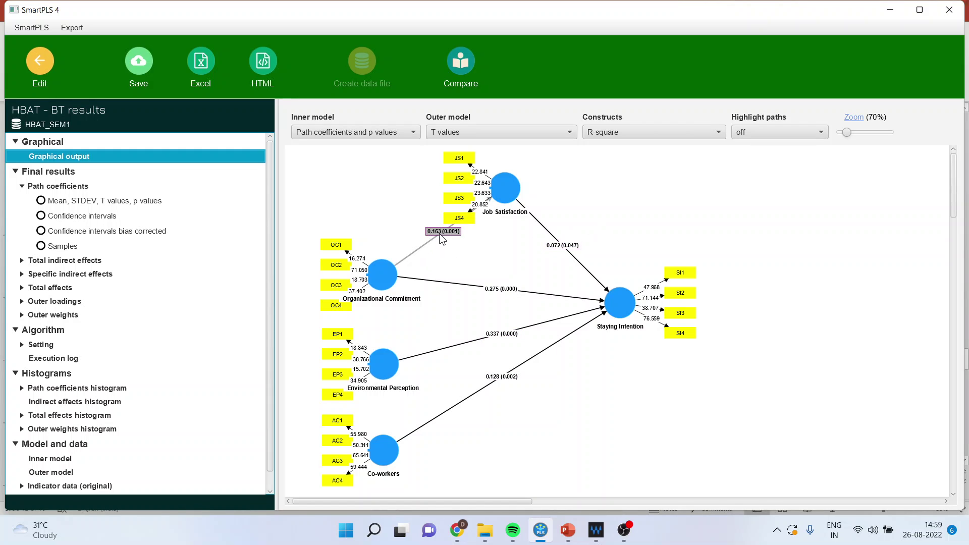
{"action": "left_click", "coordinate": [564, 246]}
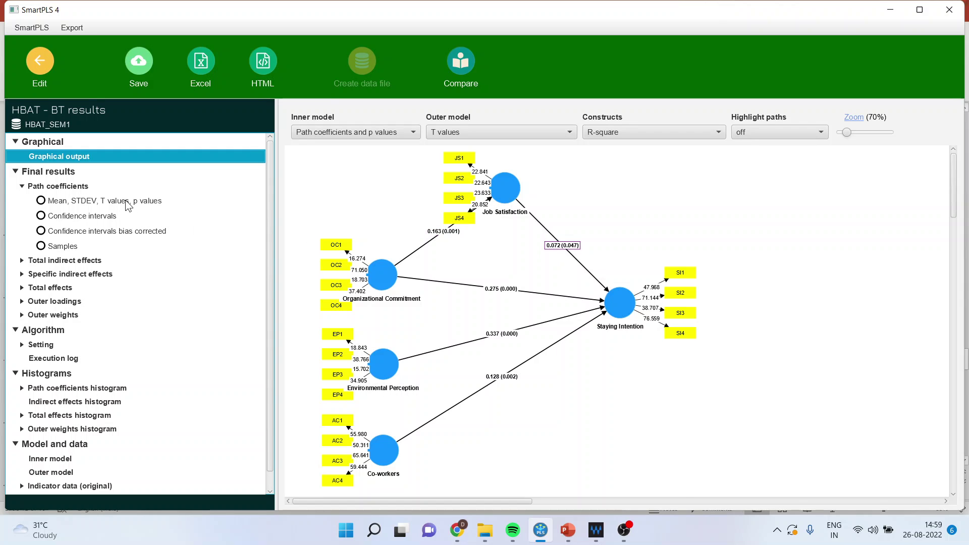
Examine the p values of the direct paths in the path coefficients table of mean, STDEV, T values and p values
{"action": "left_click", "coordinate": [186, 204]}
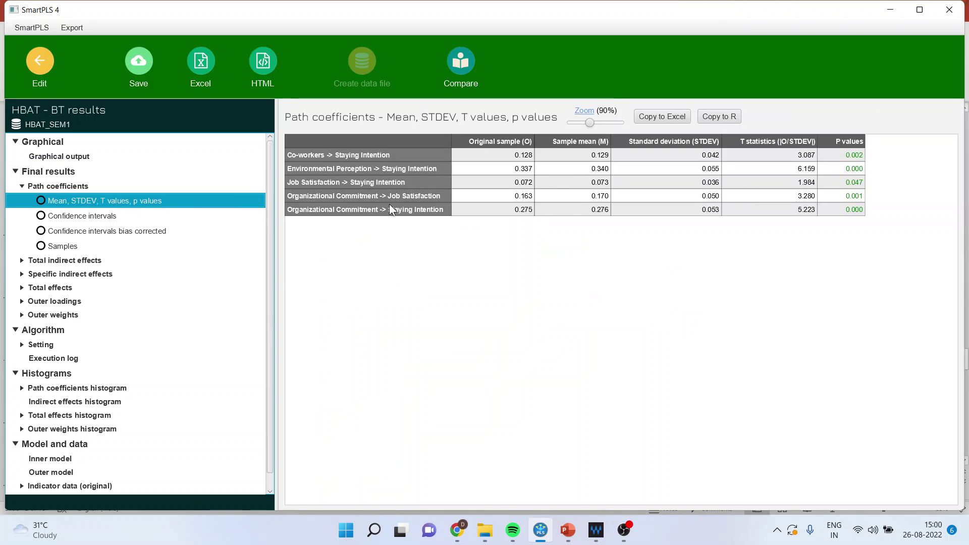
{"action": "left_click", "coordinate": [376, 183]}
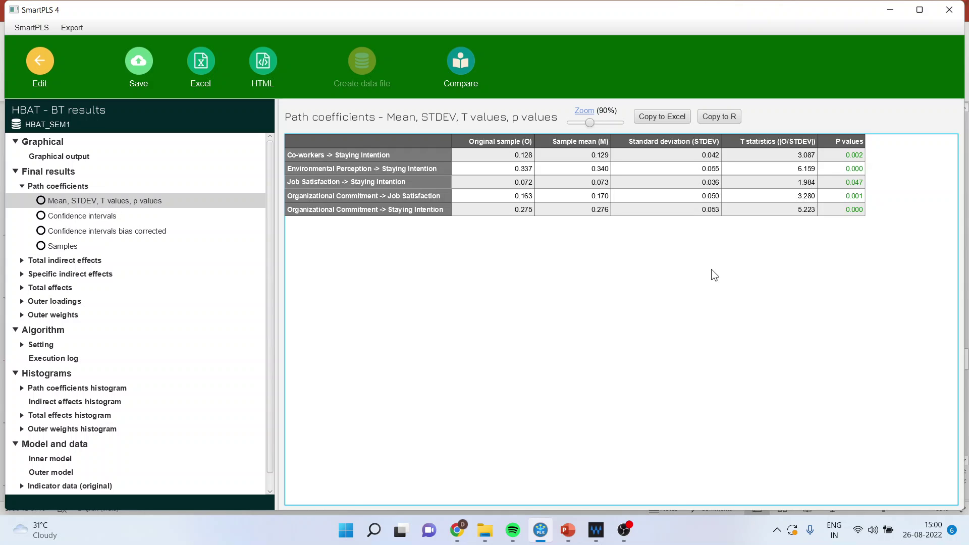
{"action": "left_click_drag", "start_coordinate": [852, 212], "coordinate": [850, 194]}
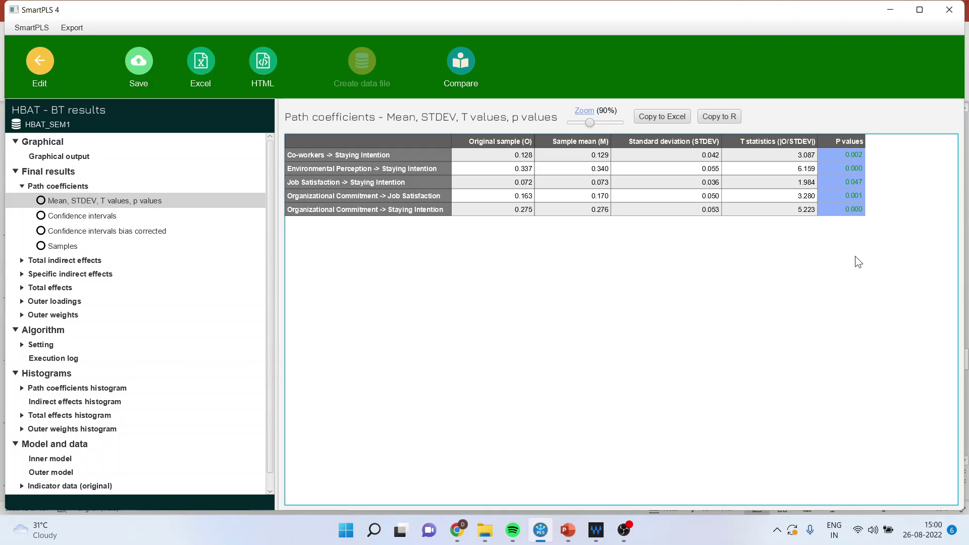
{"action": "left_click", "coordinate": [346, 157]}
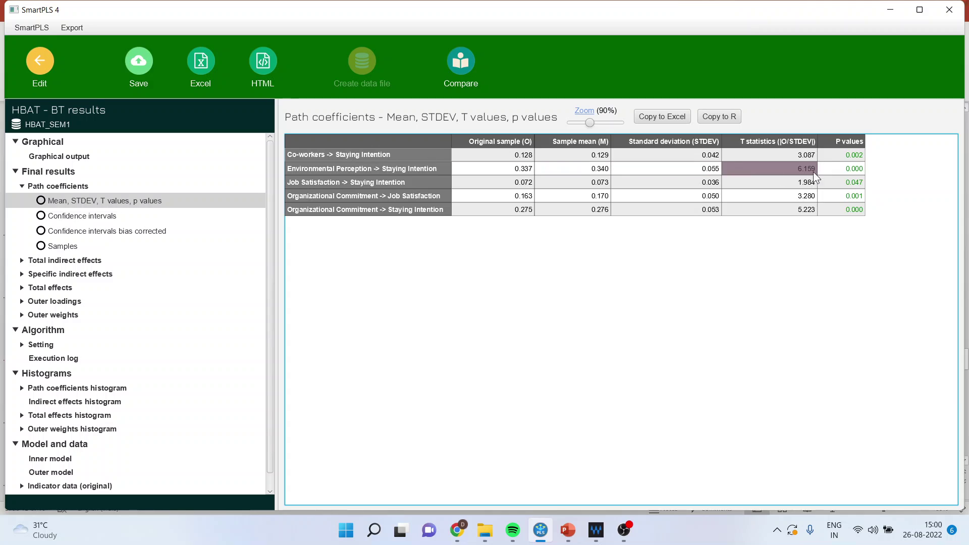
{"action": "left_click", "coordinate": [828, 156]}
{"action": "left_click", "coordinate": [389, 168]}
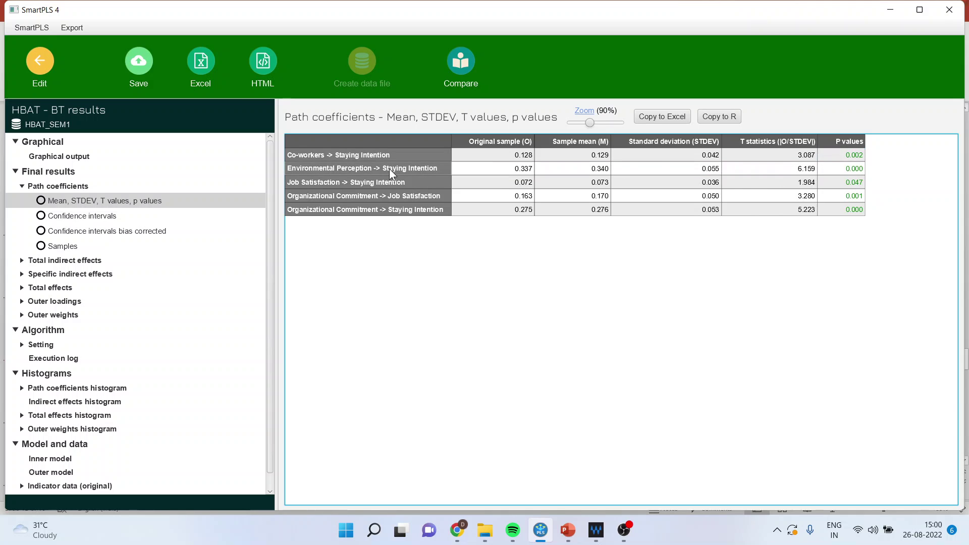
{"action": "left_click", "coordinate": [860, 168]}
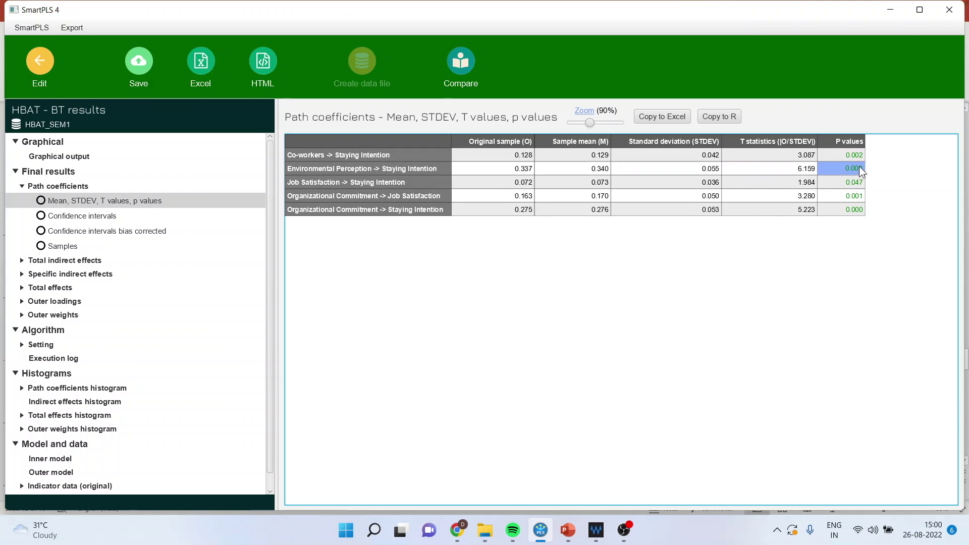
{"action": "left_click", "coordinate": [419, 182]}
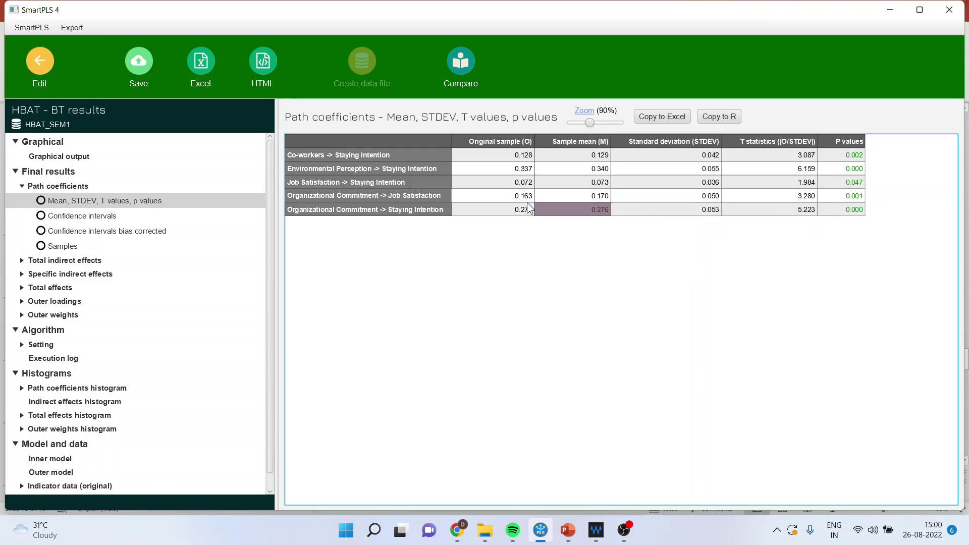
{"action": "left_click_drag", "start_coordinate": [850, 157], "coordinate": [853, 207]}
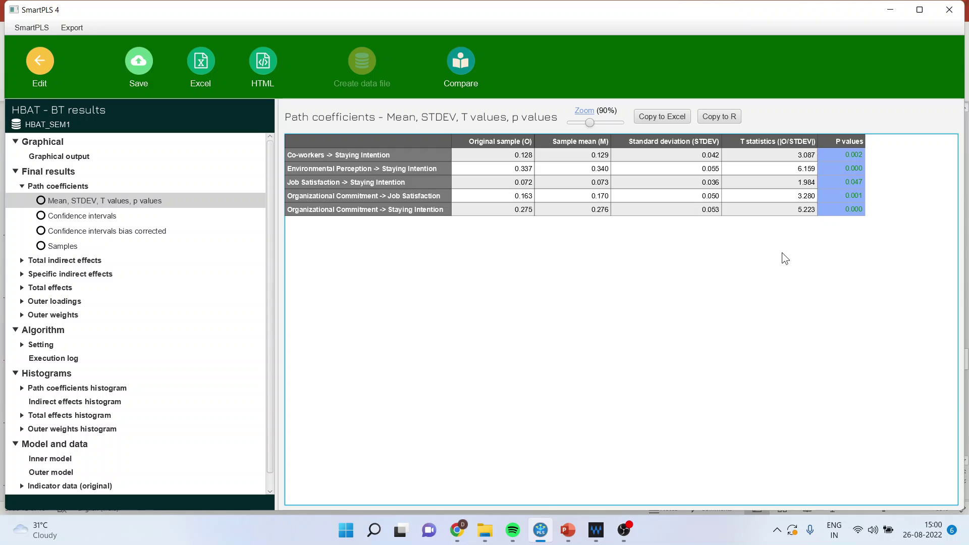
Examine the bias-corrected confidence limits of the path coefficients and compare them with the p value for Job Satisfaction to Staying Intention
{"action": "left_click", "coordinate": [21, 260]}
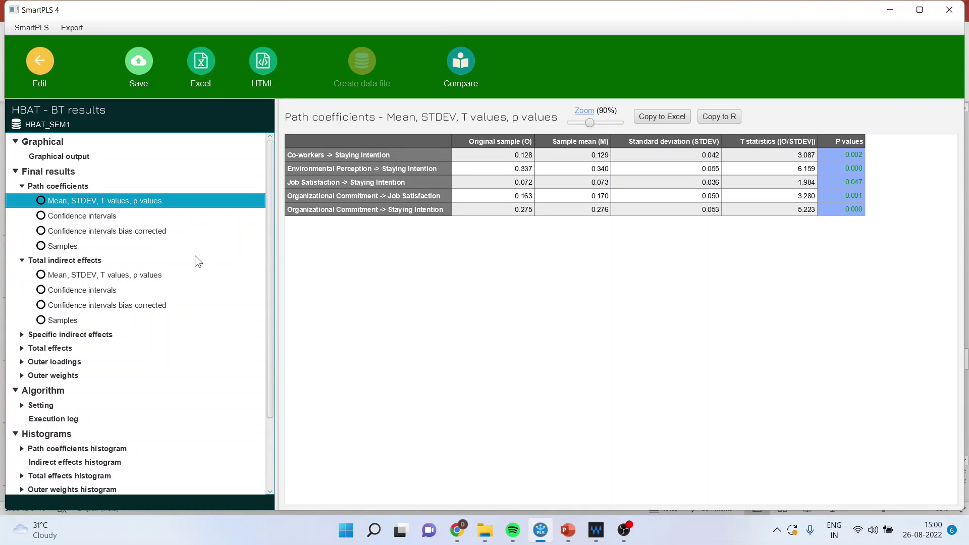
{"action": "left_click", "coordinate": [129, 235]}
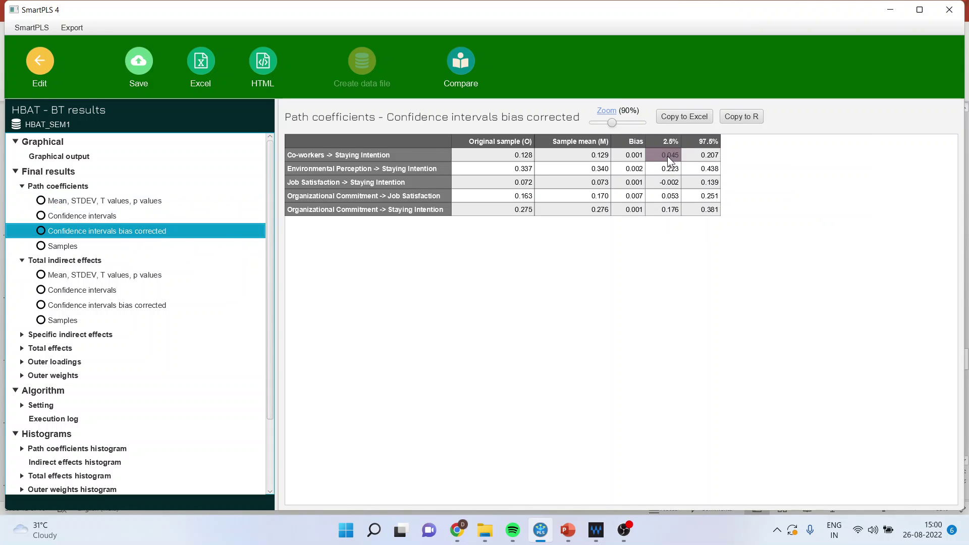
{"action": "left_click_drag", "start_coordinate": [667, 169], "coordinate": [714, 153]}
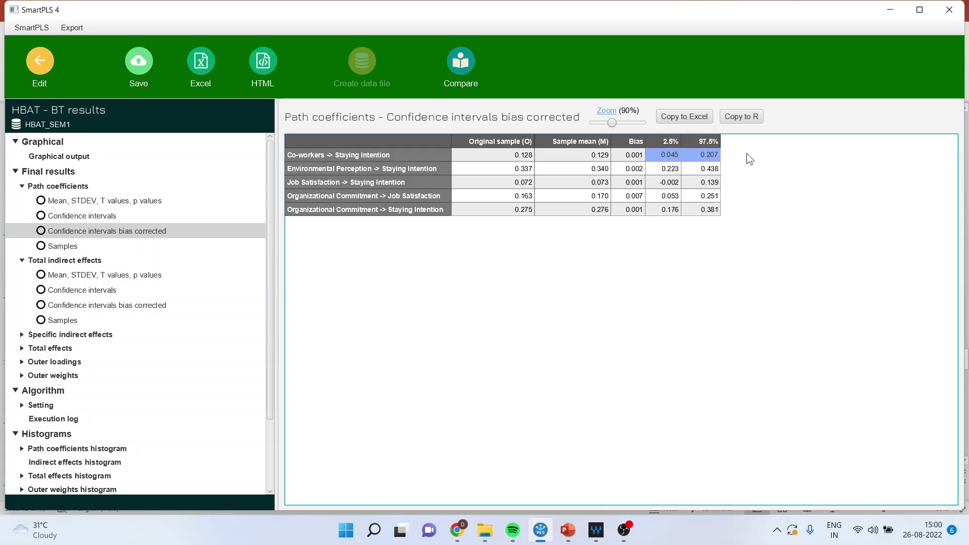
{"action": "left_click", "coordinate": [392, 159]}
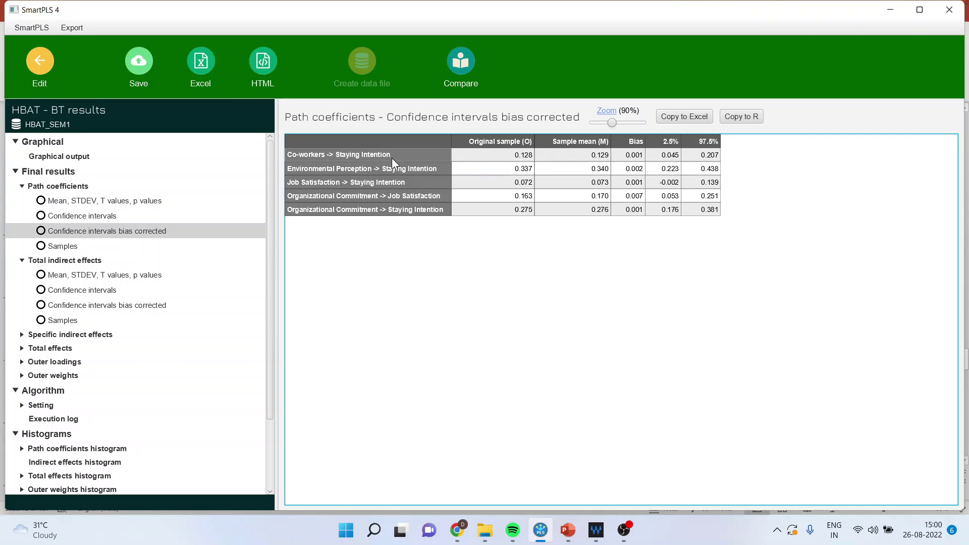
{"action": "left_click", "coordinate": [662, 159]}
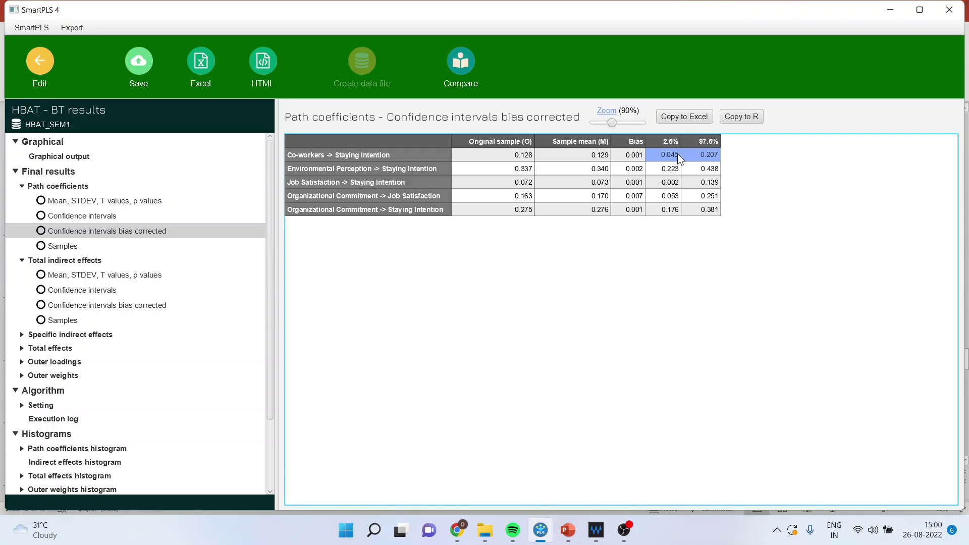
{"action": "left_click_drag", "start_coordinate": [670, 174], "coordinate": [714, 171]}
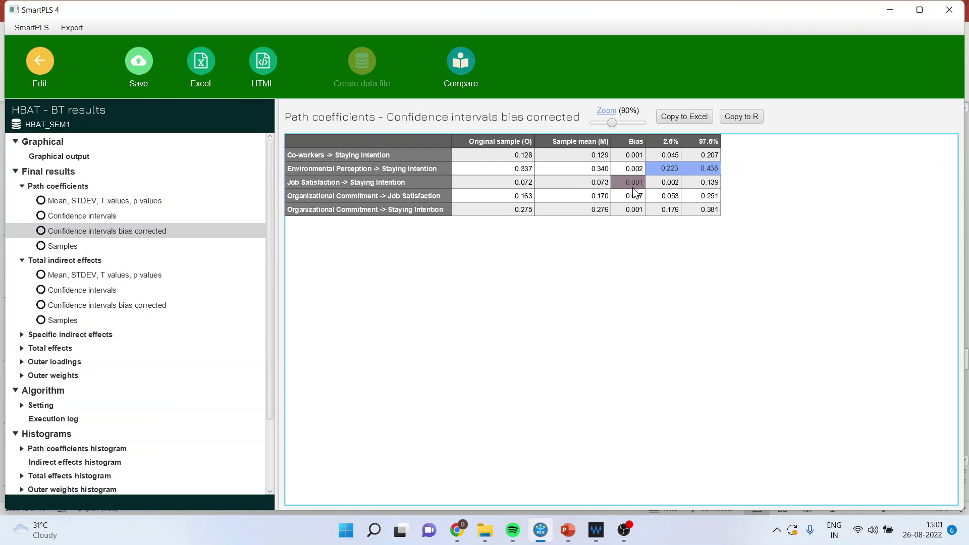
{"action": "left_click_drag", "start_coordinate": [660, 182], "coordinate": [693, 183]}
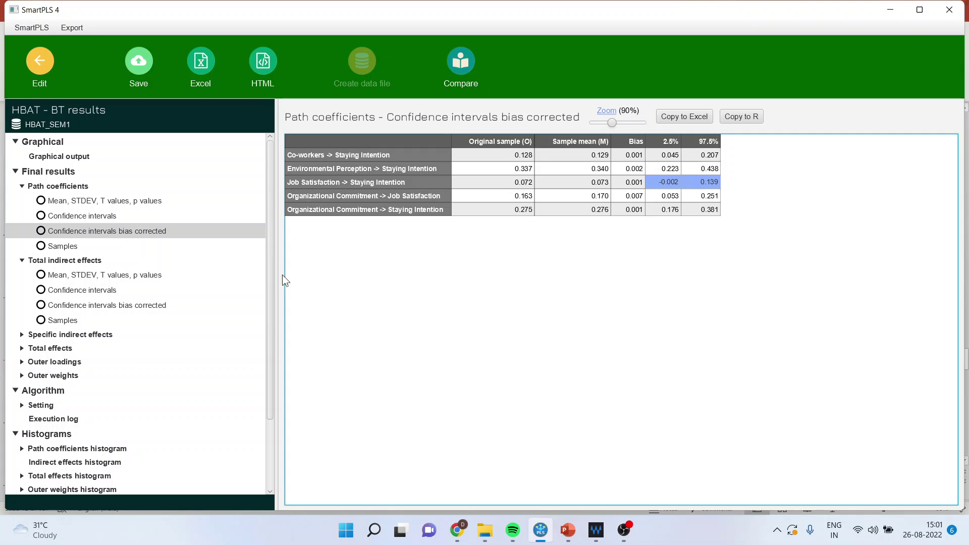
{"action": "left_click", "coordinate": [146, 202]}
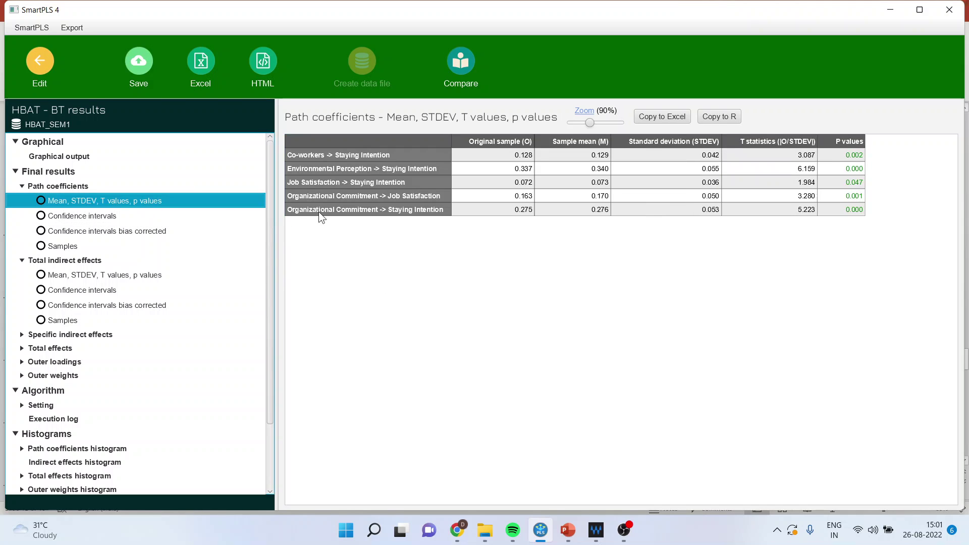
{"action": "left_click", "coordinate": [858, 183]}
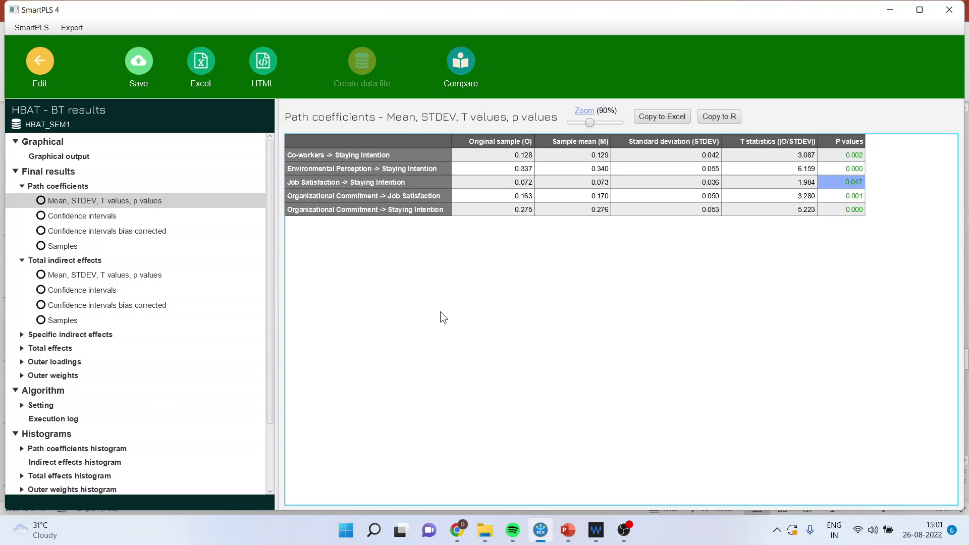
Examine the total and specific indirect effects of Organizational Commitment on Staying Intention through Job Satisfaction
{"action": "left_click", "coordinate": [81, 277]}
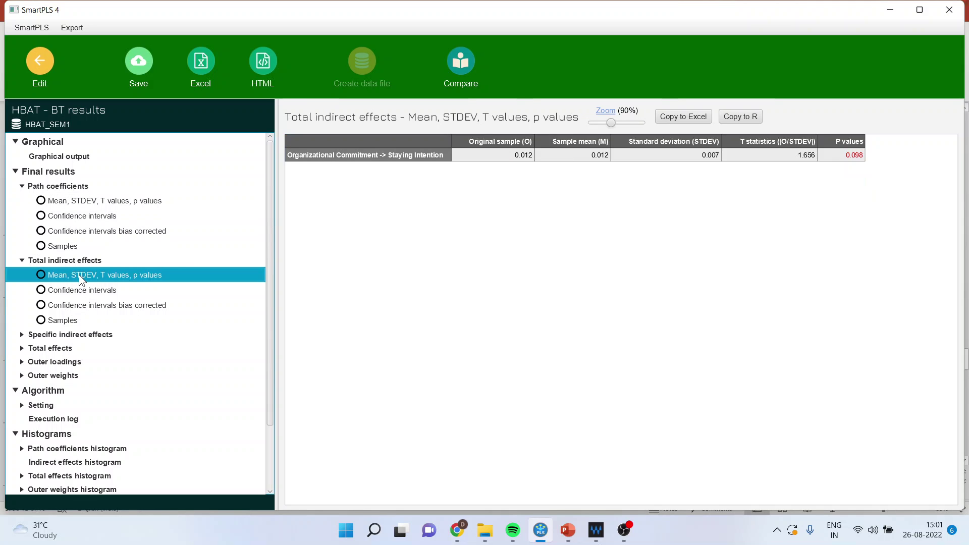
{"action": "left_click", "coordinate": [502, 155]}
{"action": "left_click", "coordinate": [96, 335]}
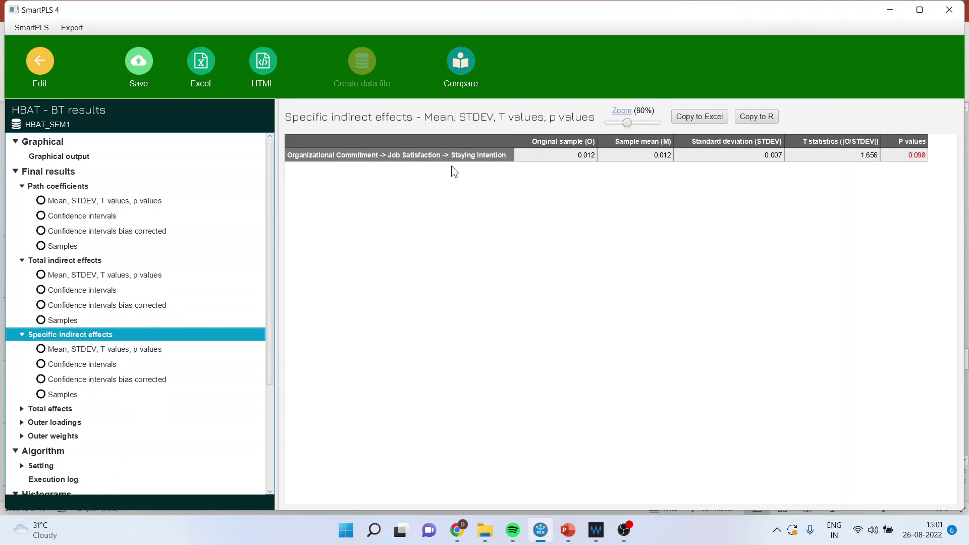
{"action": "left_click", "coordinate": [544, 157]}
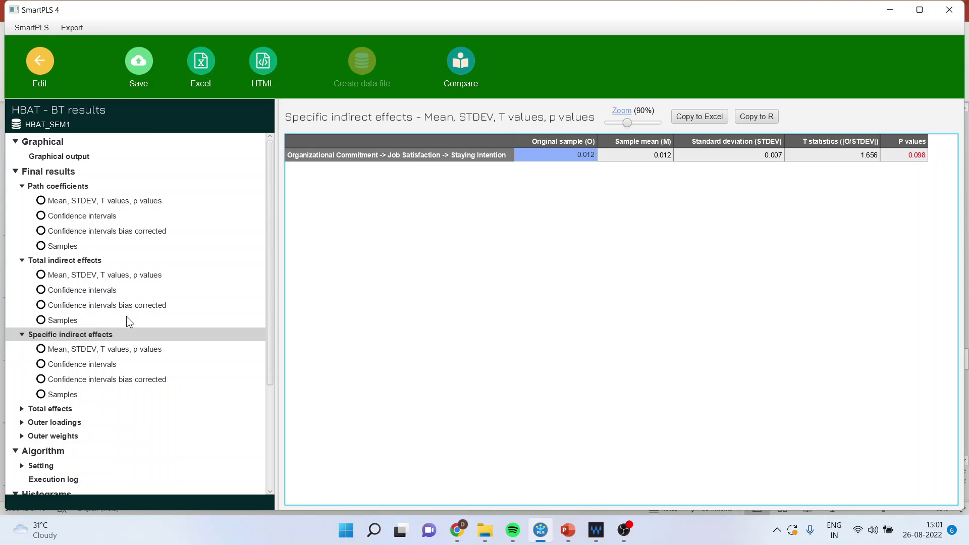
Compare the total and specific indirect effects tables of mean, STDEV, T values and p values for Organizational Commitment to Staying Intention
{"action": "left_click", "coordinate": [349, 154]}
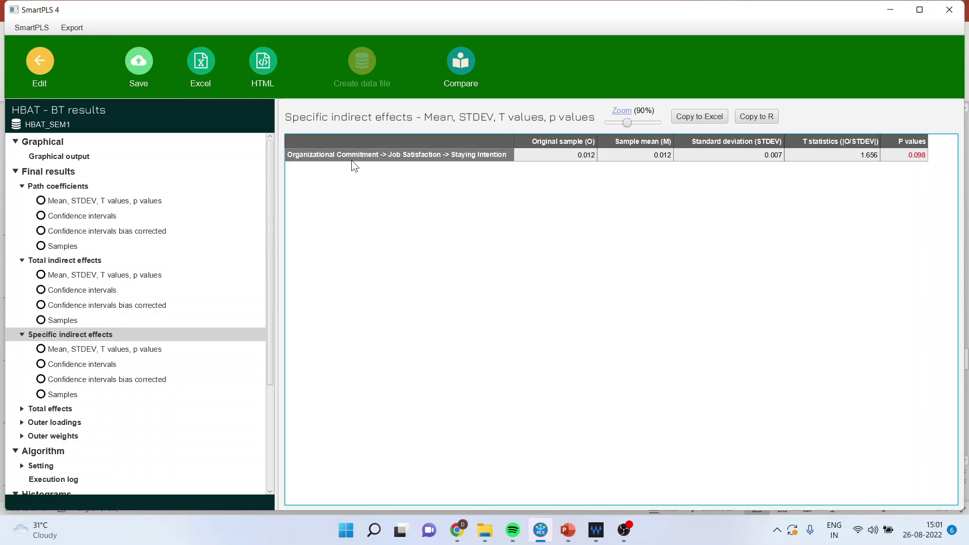
{"action": "left_click", "coordinate": [101, 275]}
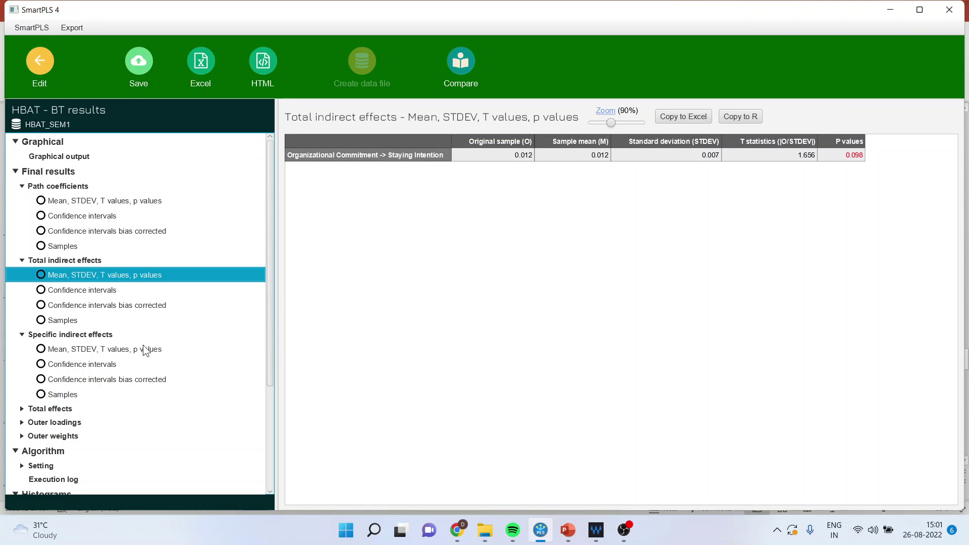
{"action": "left_click", "coordinate": [133, 349]}
{"action": "left_click", "coordinate": [371, 159]}
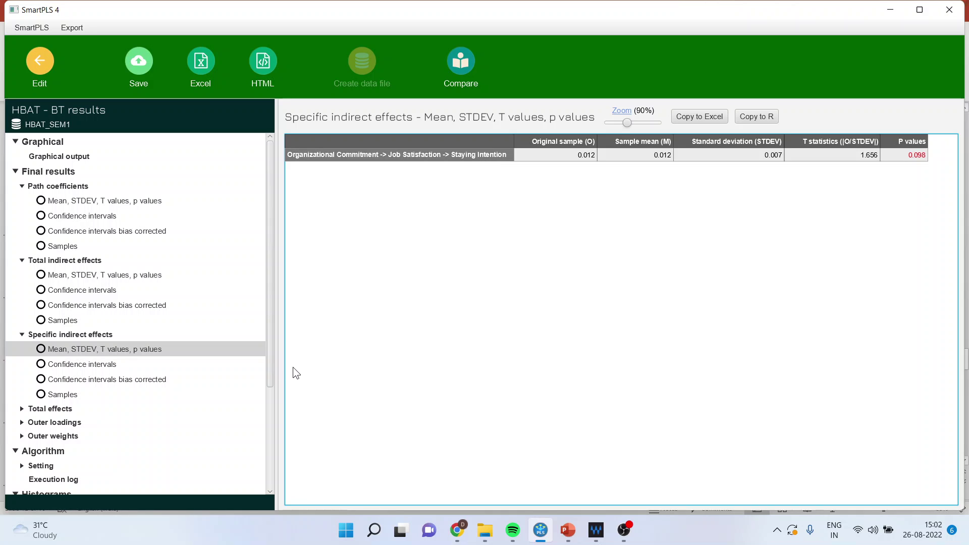
Examine the total indirect effect's bias-corrected confidence limits and the specific indirect effect's p value and bias-corrected confidence limits
{"action": "left_click", "coordinate": [119, 305]}
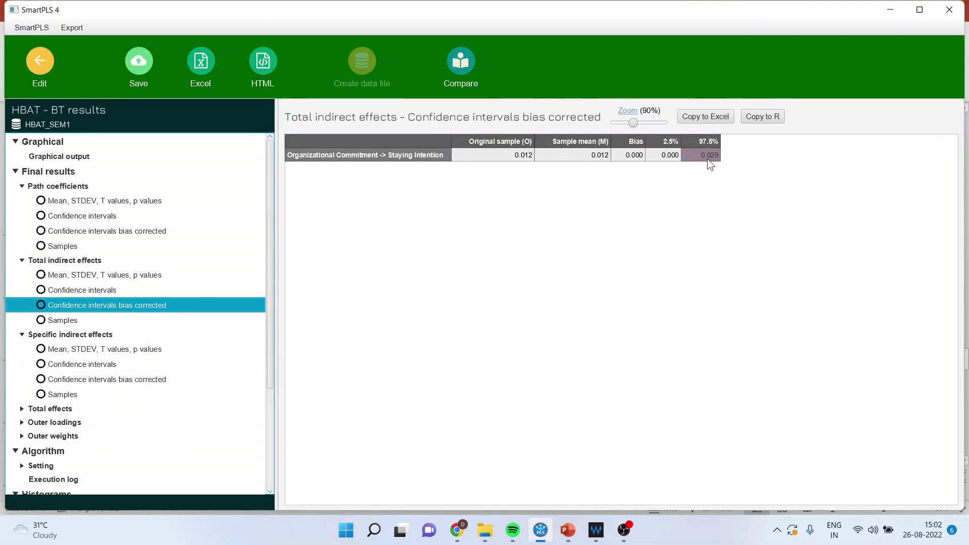
{"action": "left_click", "coordinate": [113, 277]}
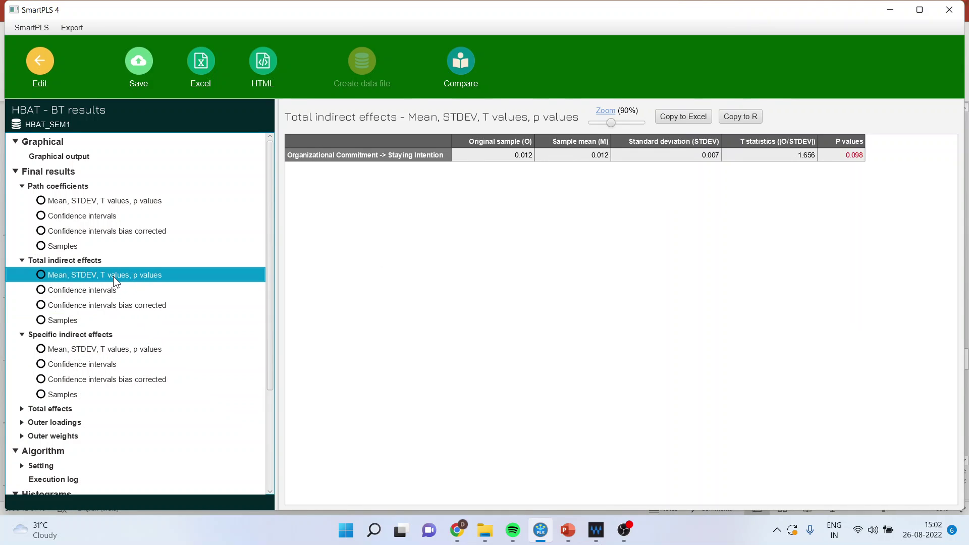
{"action": "left_click", "coordinate": [110, 351]}
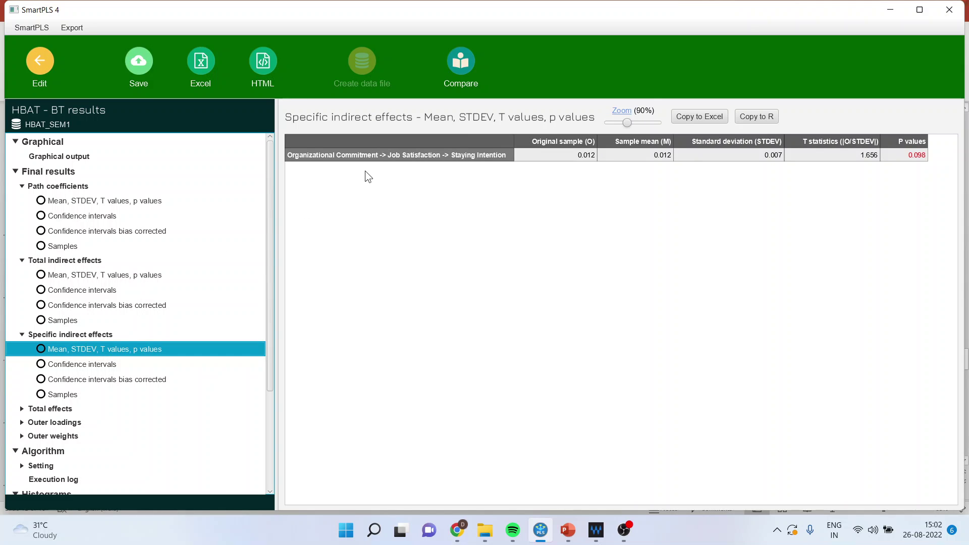
{"action": "left_click", "coordinate": [919, 155]}
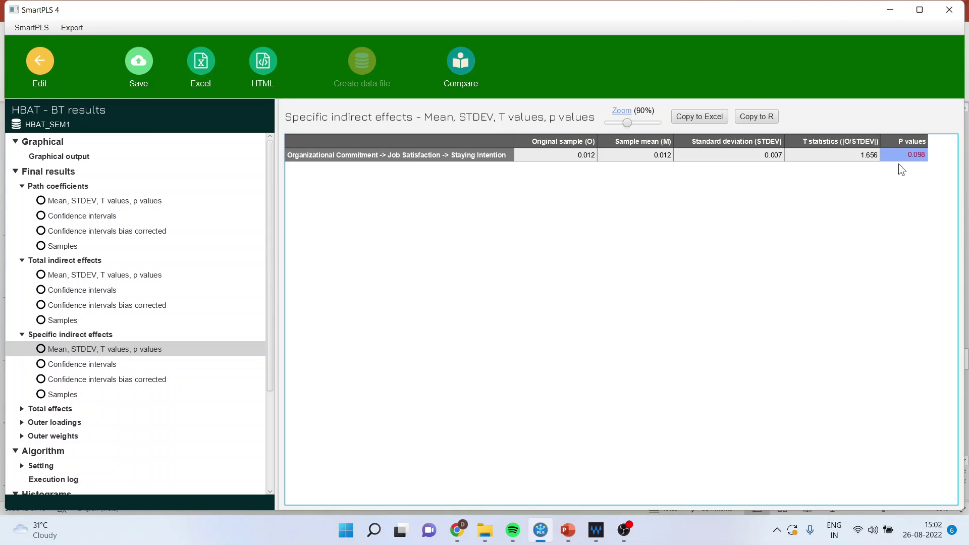
{"action": "left_click", "coordinate": [389, 156]}
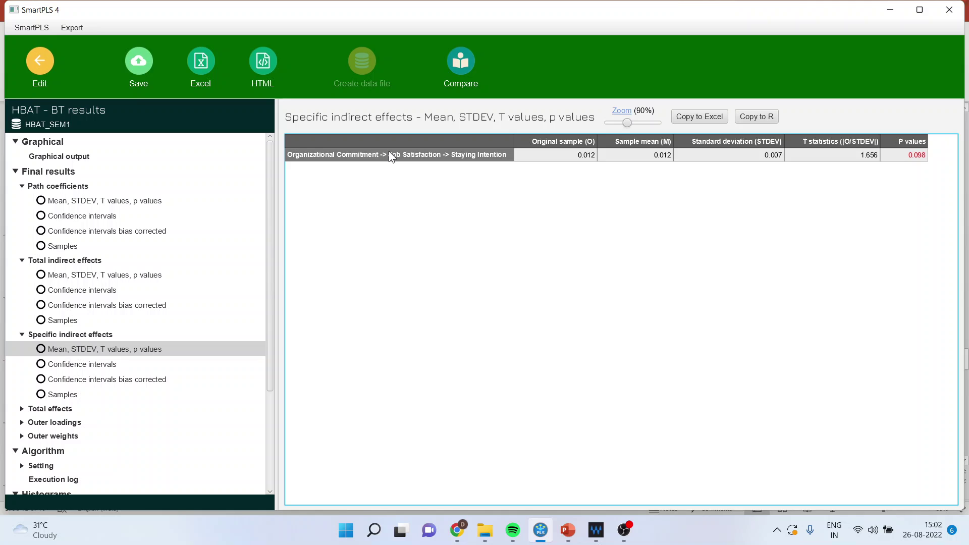
{"action": "left_click", "coordinate": [149, 382]}
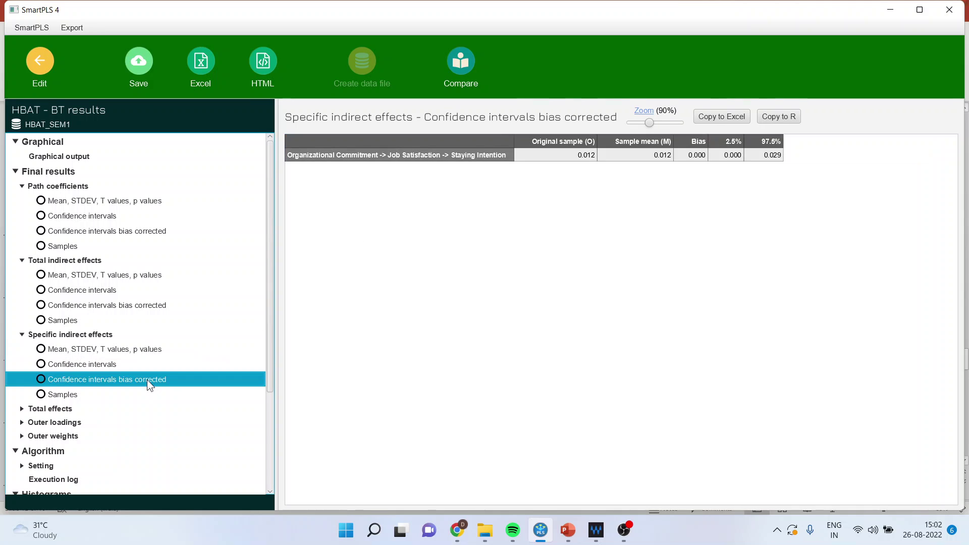
{"action": "left_click", "coordinate": [734, 153]}
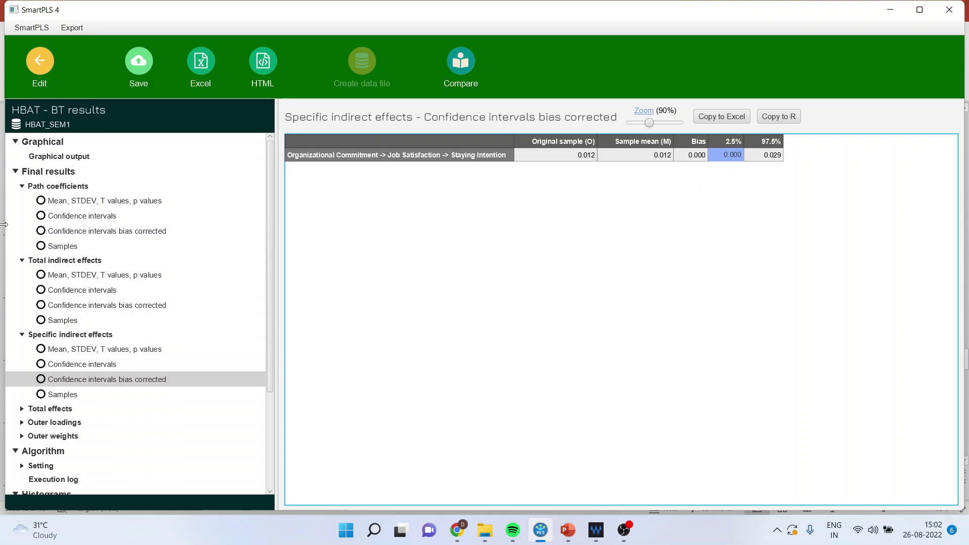
Compare the Job Satisfaction path coefficients in the graphical output with the original sample value of the specific indirect effect
{"action": "left_click", "coordinate": [43, 156]}
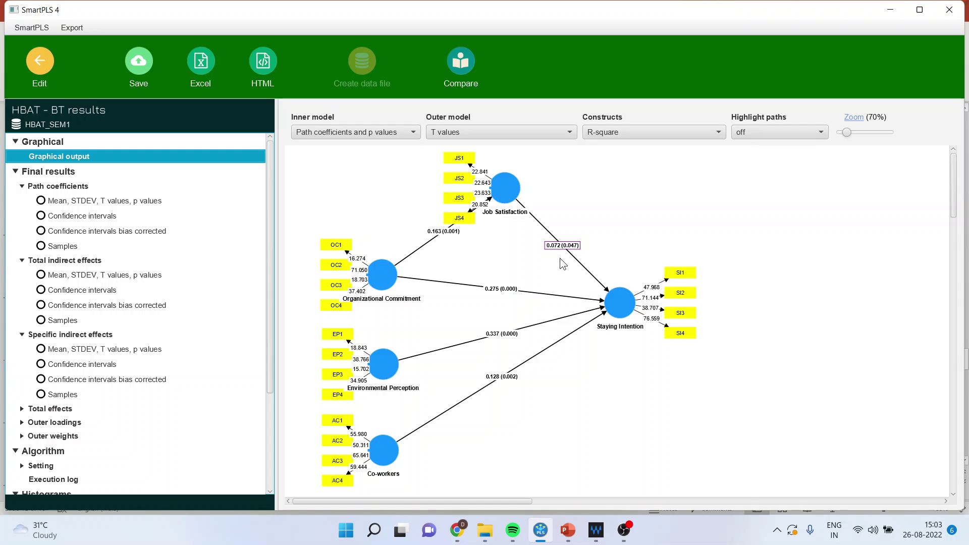
{"action": "left_click", "coordinate": [84, 349]}
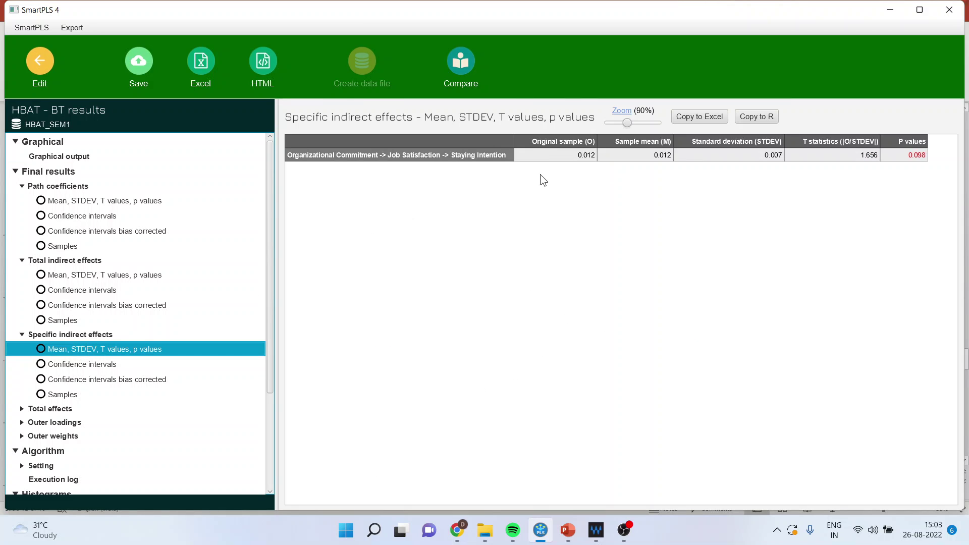
{"action": "left_click", "coordinate": [589, 156]}
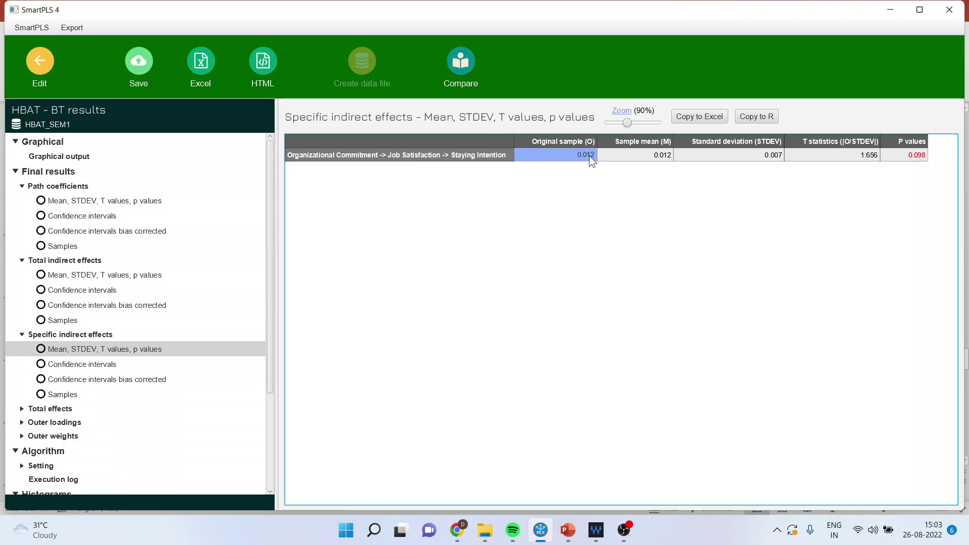
View the graphical output's inner model with P values and with T values, and return it to Path coefficients and p values
{"action": "left_click", "coordinate": [68, 156]}
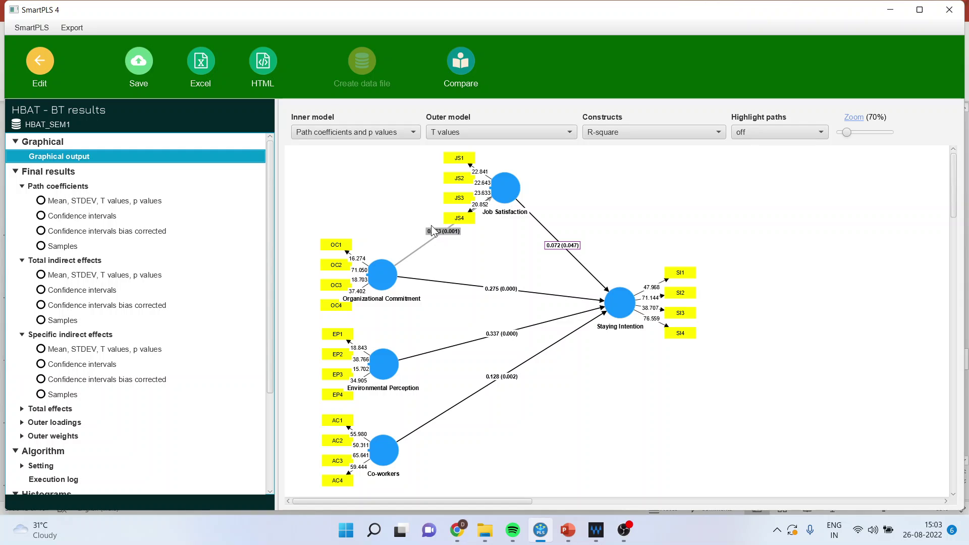
{"action": "left_click", "coordinate": [414, 131]}
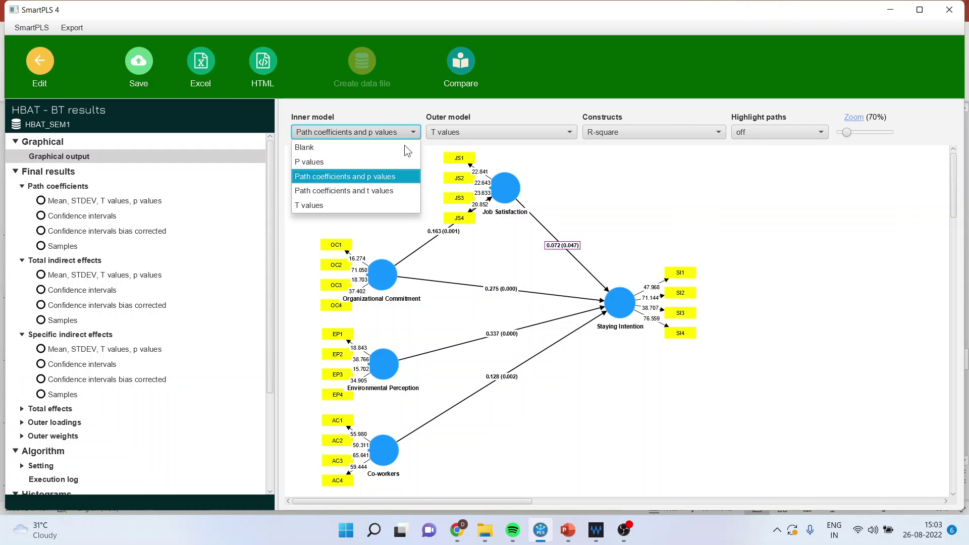
{"action": "left_click", "coordinate": [369, 159]}
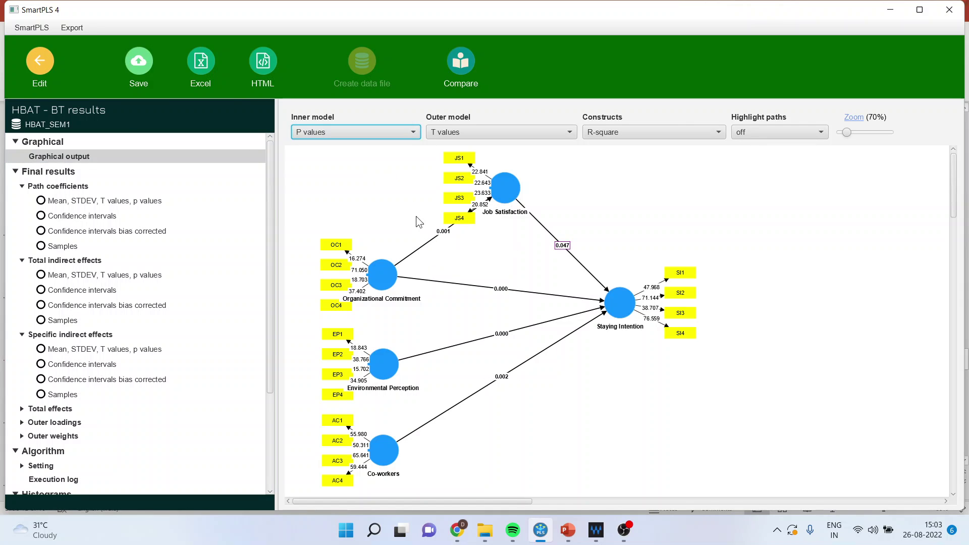
{"action": "left_click", "coordinate": [414, 133]}
{"action": "left_click", "coordinate": [344, 209]}
{"action": "left_click", "coordinate": [417, 130]}
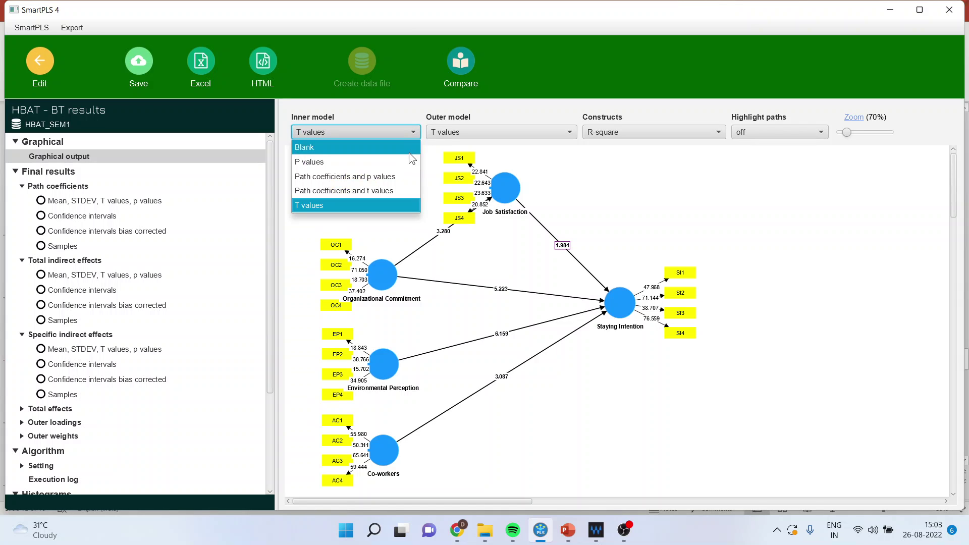
{"action": "left_click", "coordinate": [400, 177]}
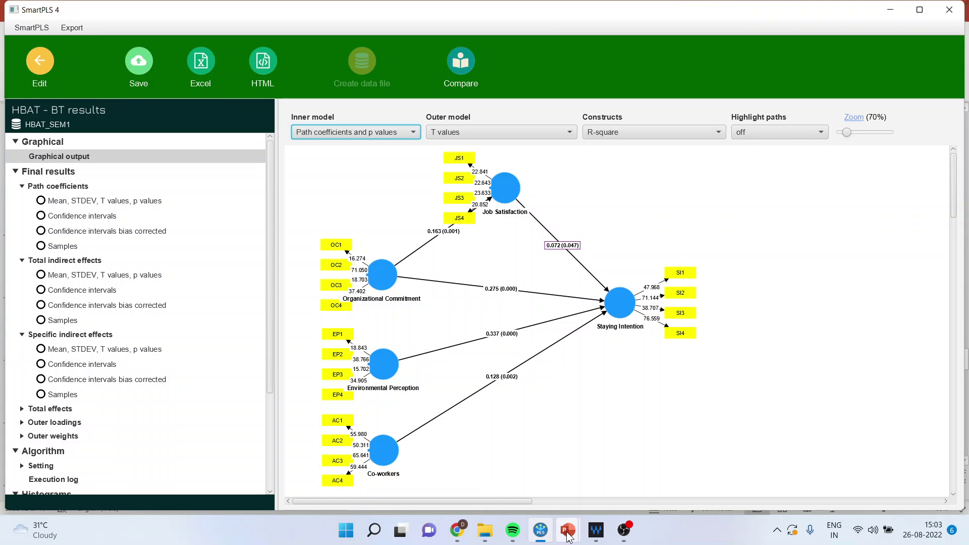
Switch to the Mediation Analysis presentation in PowerPoint and review the Mediation Effect slide and the slide on the different mediation types
{"action": "mouse_move", "coordinate": [568, 534]}
{"action": "left_click", "coordinate": [567, 467]}
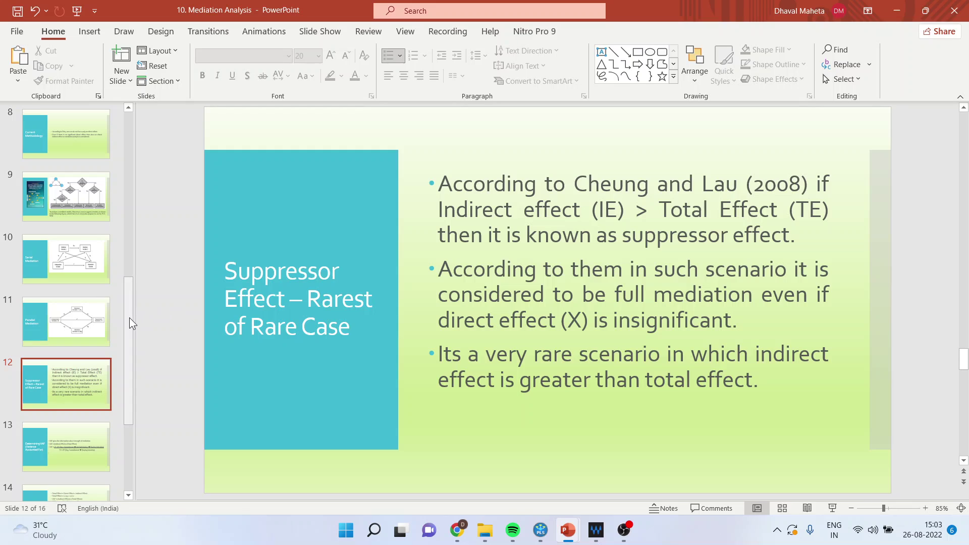
{"action": "left_click_drag", "start_coordinate": [130, 317], "coordinate": [131, 173]}
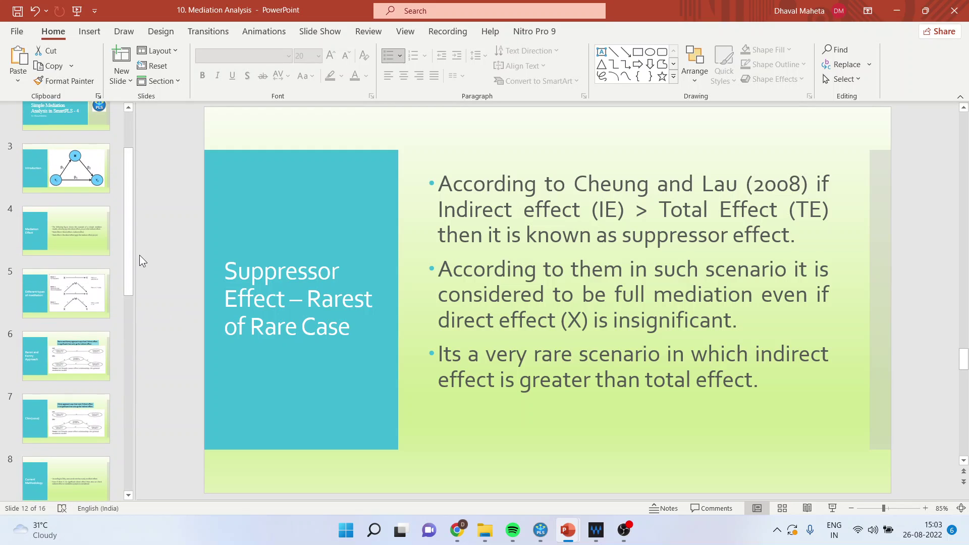
{"action": "left_click", "coordinate": [80, 249]}
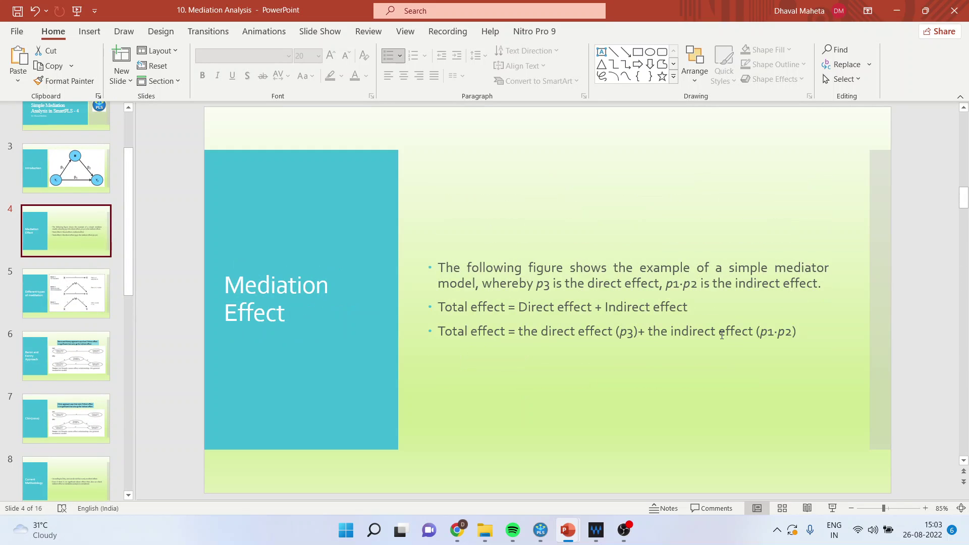
{"action": "left_click", "coordinate": [70, 294]}
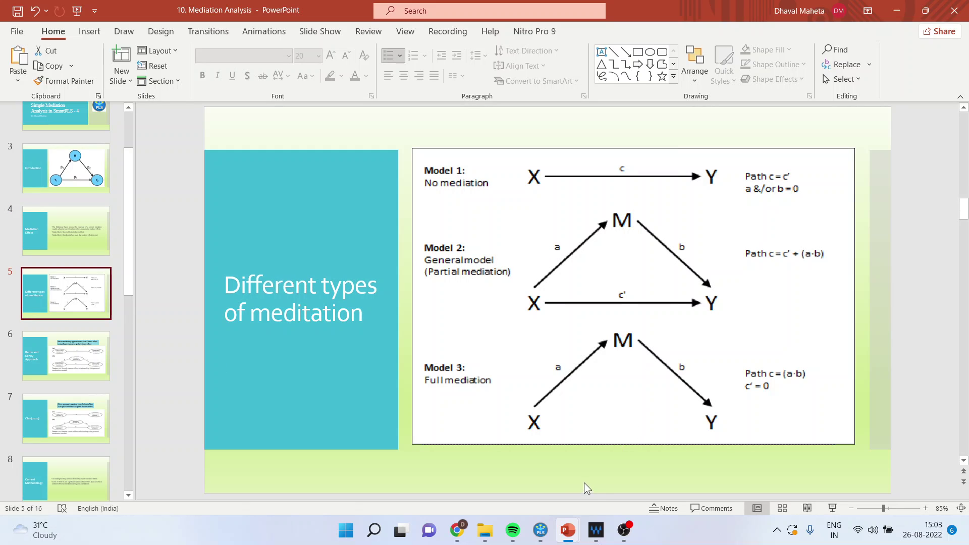
Return to SmartPLS, multiply path coefficients 0.163 and 0.072 in Calculator, and compare the product with the specific indirect effect
{"action": "left_click", "coordinate": [540, 533]}
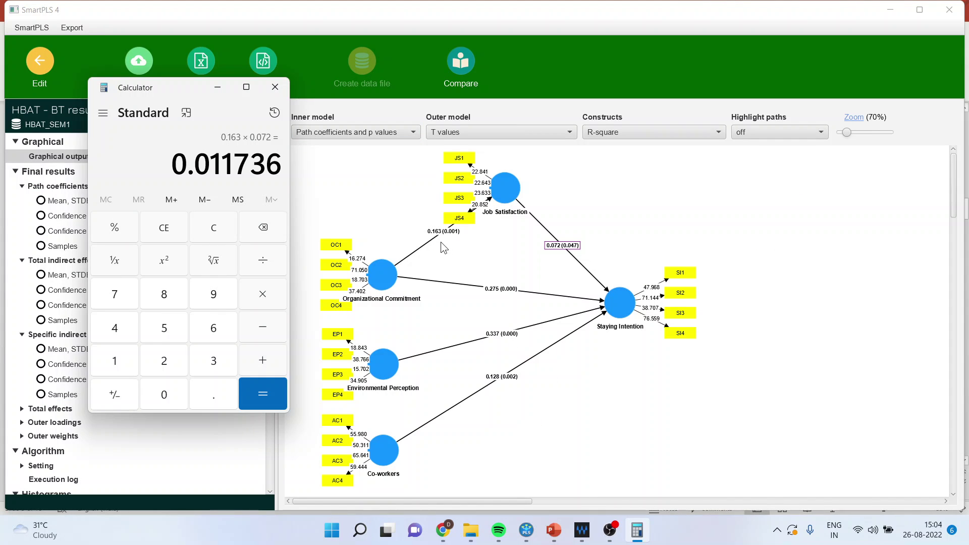
{"action": "left_click", "coordinate": [505, 212]}
{"action": "left_click", "coordinate": [523, 227]}
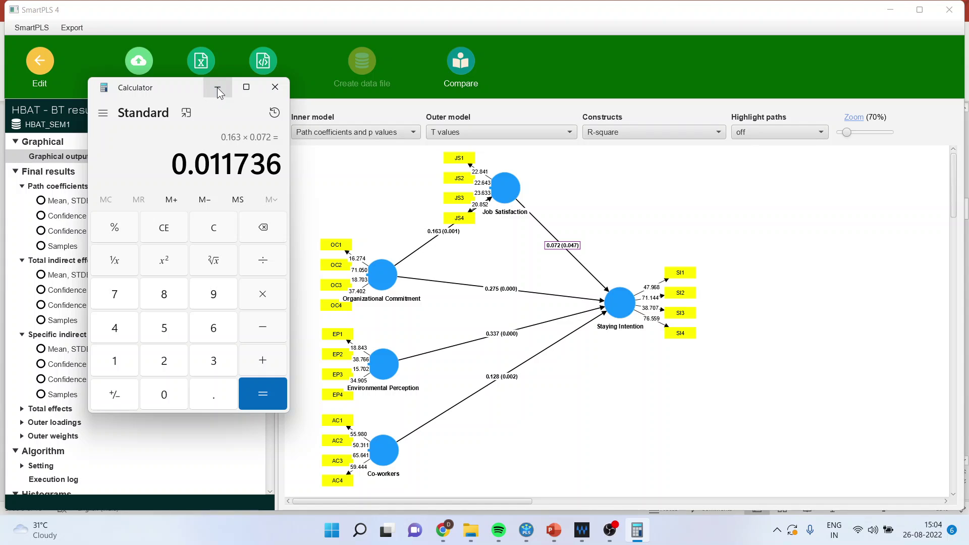
{"action": "left_click_drag", "start_coordinate": [195, 161], "coordinate": [233, 161]}
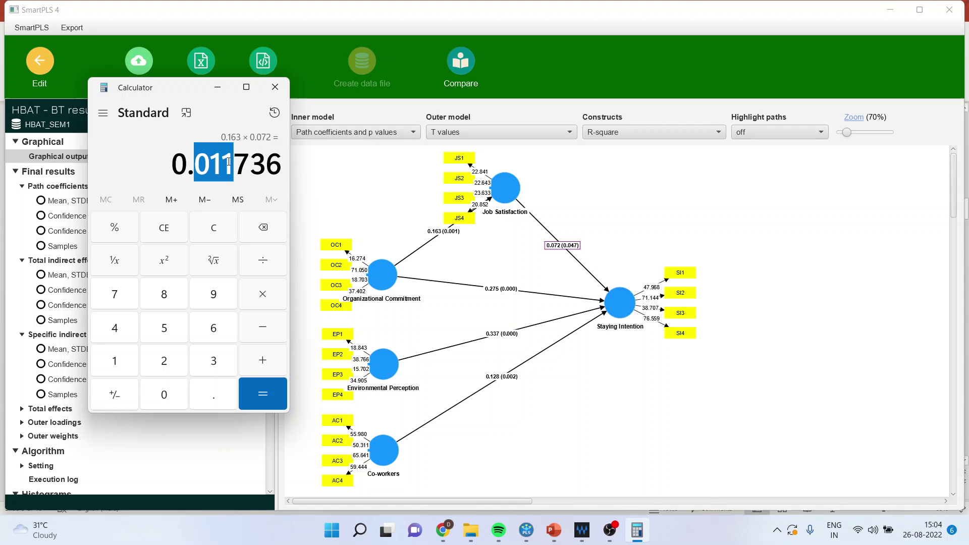
{"action": "left_click", "coordinate": [218, 87]}
{"action": "left_click", "coordinate": [131, 349]}
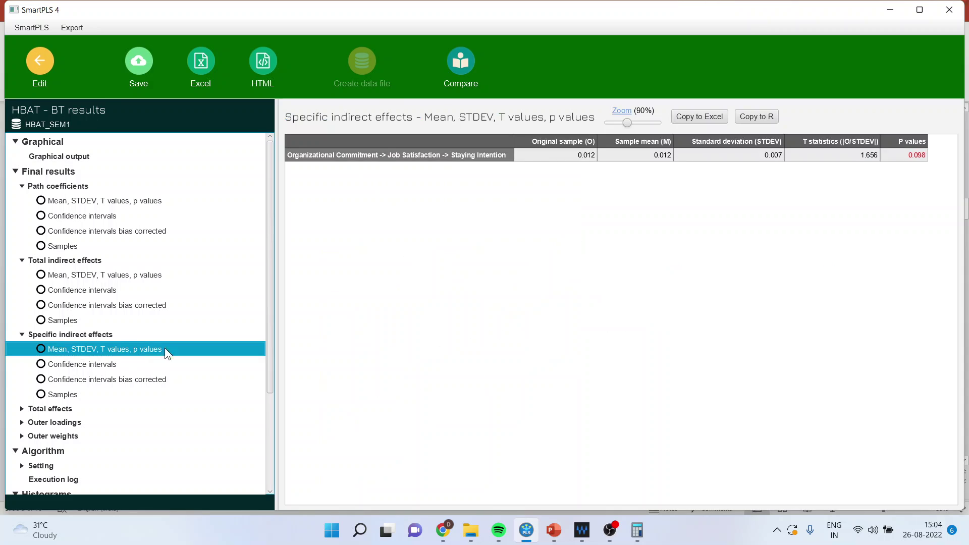
{"action": "left_click", "coordinate": [590, 159]}
Compare the direct path coefficient of Organizational Commitment to Staying Intention with its specific indirect effect through Job Satisfaction
{"action": "left_click", "coordinate": [116, 201]}
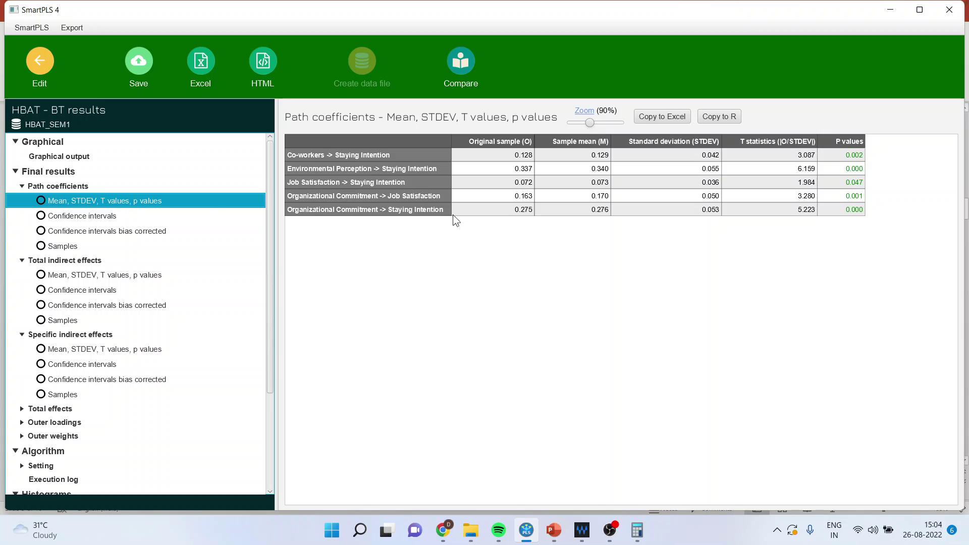
{"action": "left_click", "coordinate": [524, 210]}
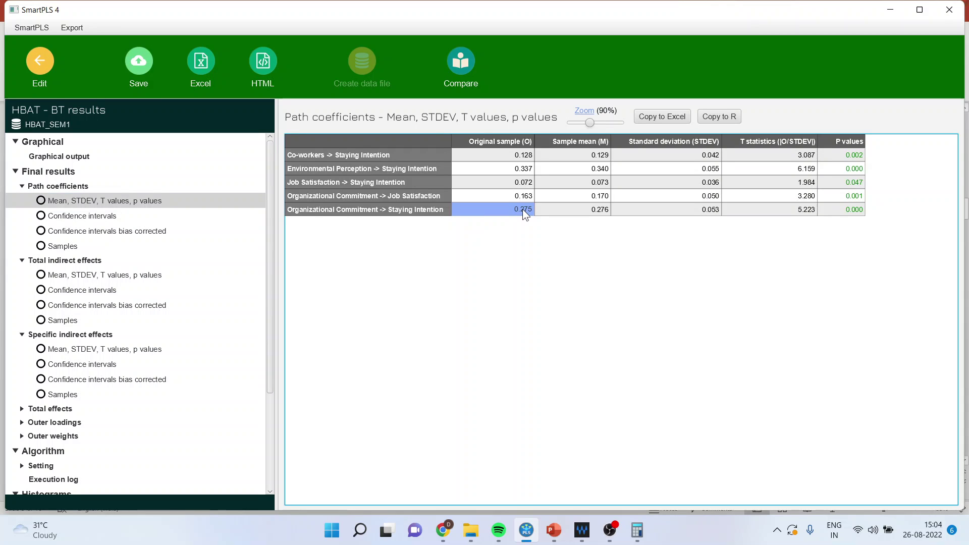
{"action": "left_click", "coordinate": [154, 351]}
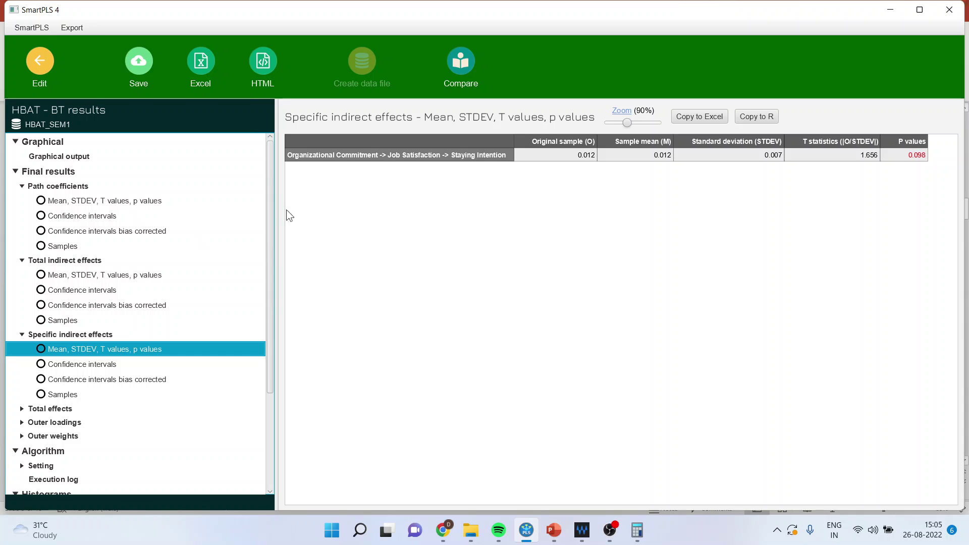
{"action": "left_click", "coordinate": [134, 202]}
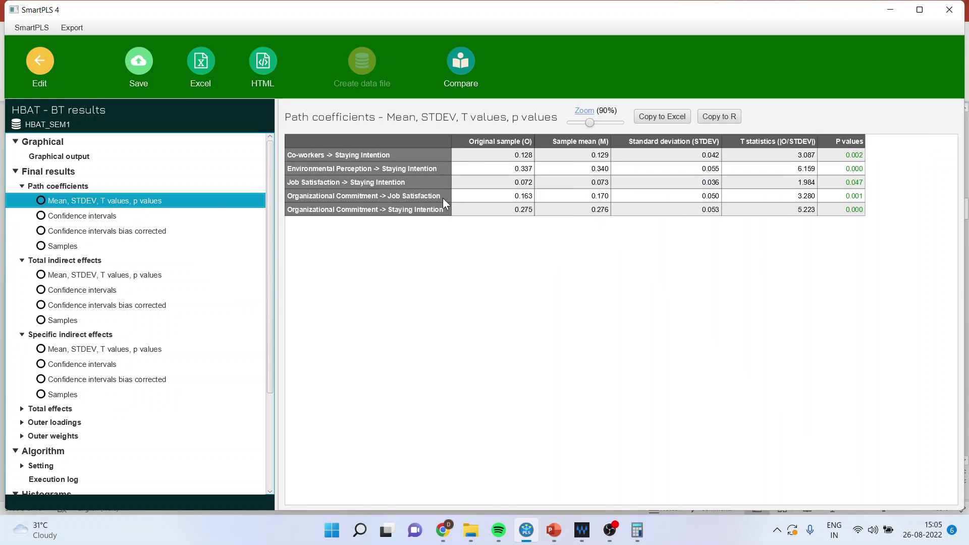
{"action": "left_click", "coordinate": [514, 213]}
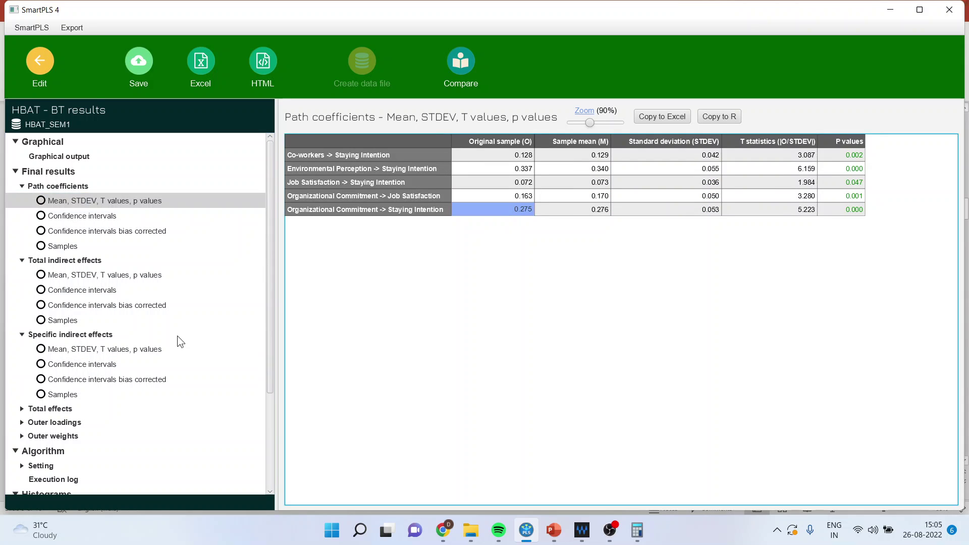
{"action": "left_click", "coordinate": [148, 349]}
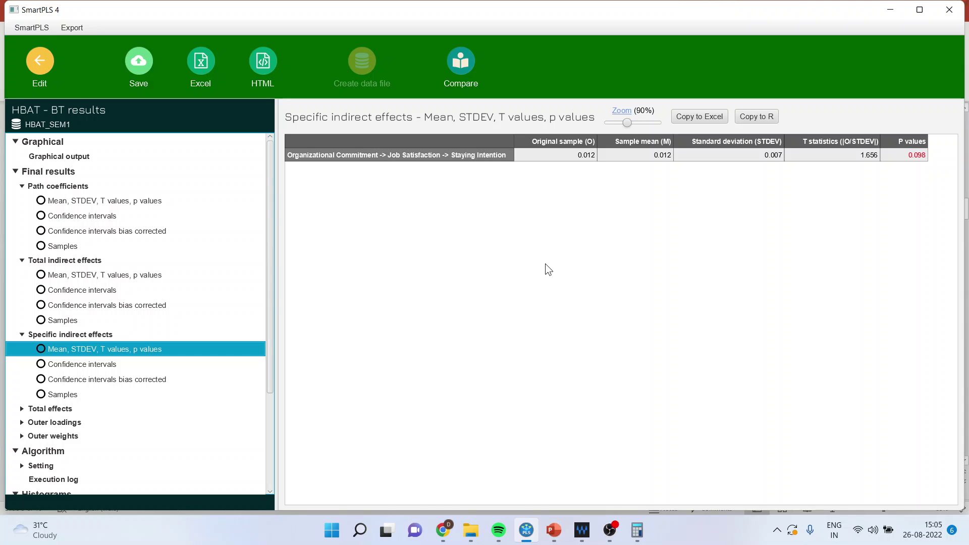
Open the total effects results and examine the coefficient and p value of Organizational Commitment to Staying Intention
{"action": "left_click", "coordinate": [65, 409]}
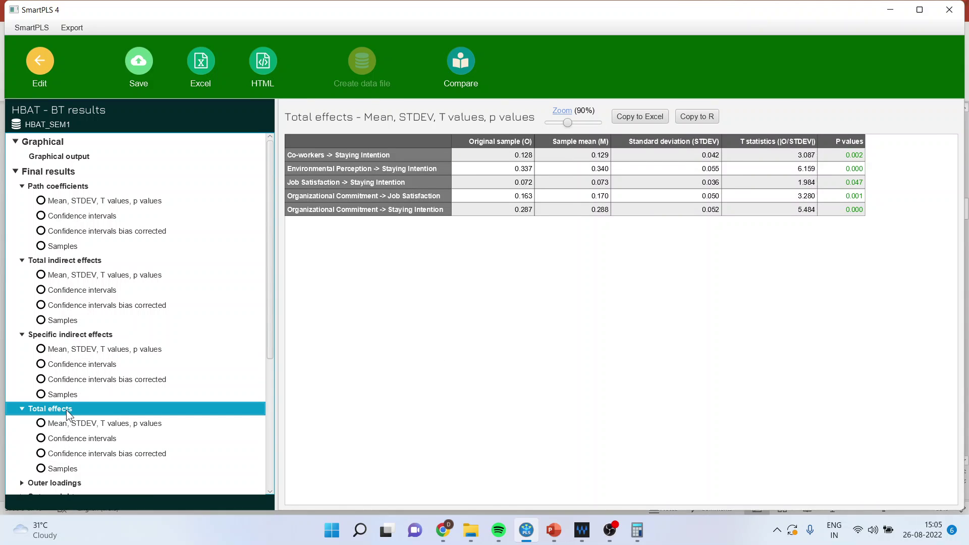
{"action": "left_click", "coordinate": [523, 210]}
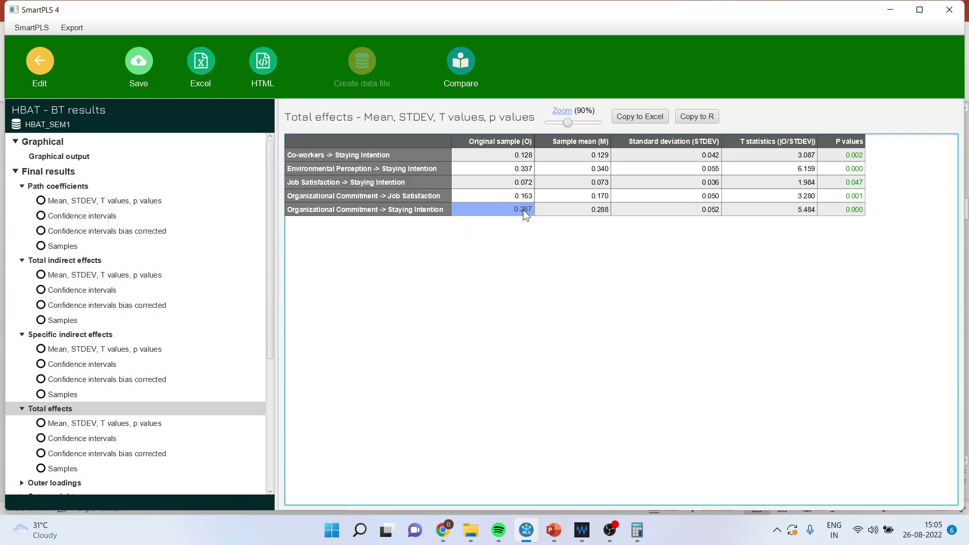
{"action": "left_click", "coordinate": [857, 210]}
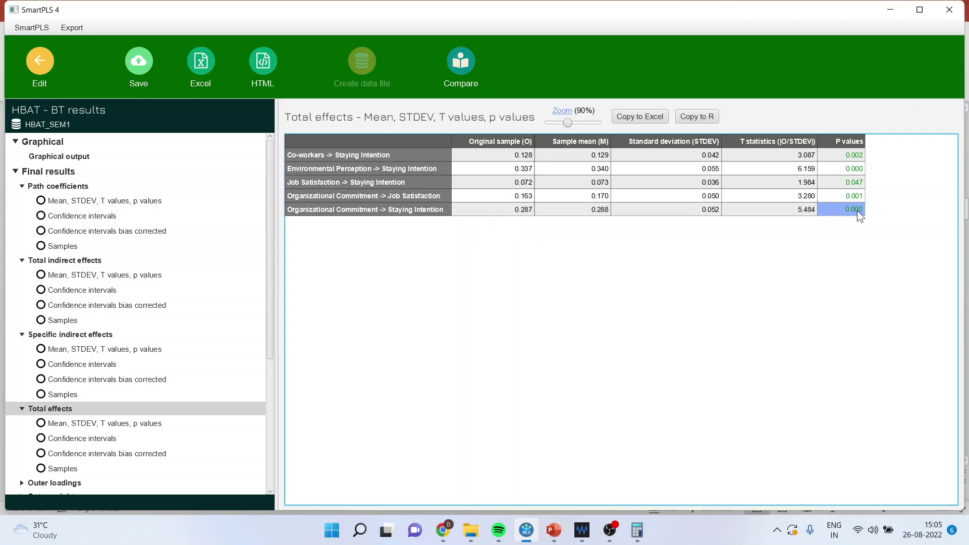
Open the bias-corrected confidence intervals of the total effects and examine the 2.5% and 97.5% bounds for Organizational Commitment to Staying Intention
{"action": "left_click", "coordinate": [116, 456]}
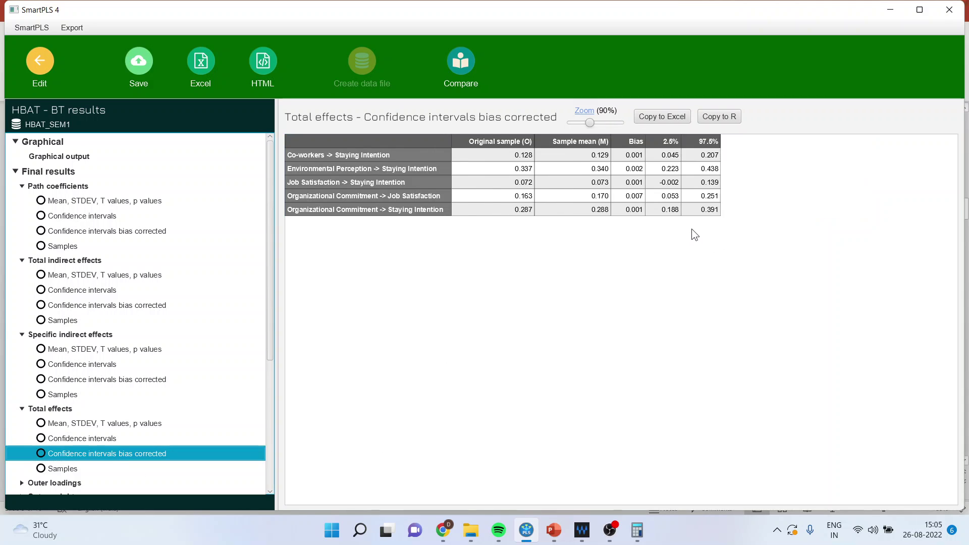
{"action": "left_click_drag", "start_coordinate": [672, 210], "coordinate": [707, 210]}
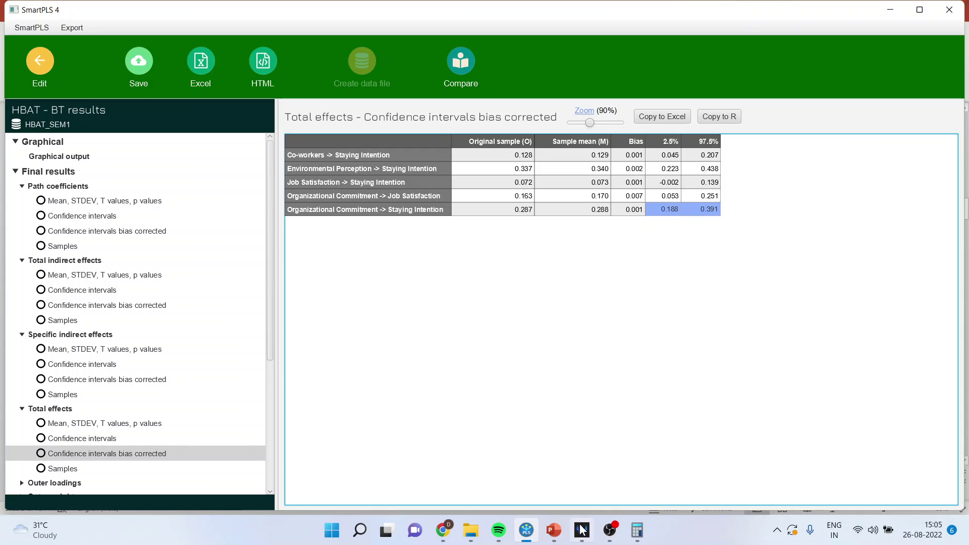
Switch to the Mediation Analysis presentation in PowerPoint and review the two Determining VAF (Variance Accounted For) slides as a slide show
{"action": "left_click", "coordinate": [554, 530]}
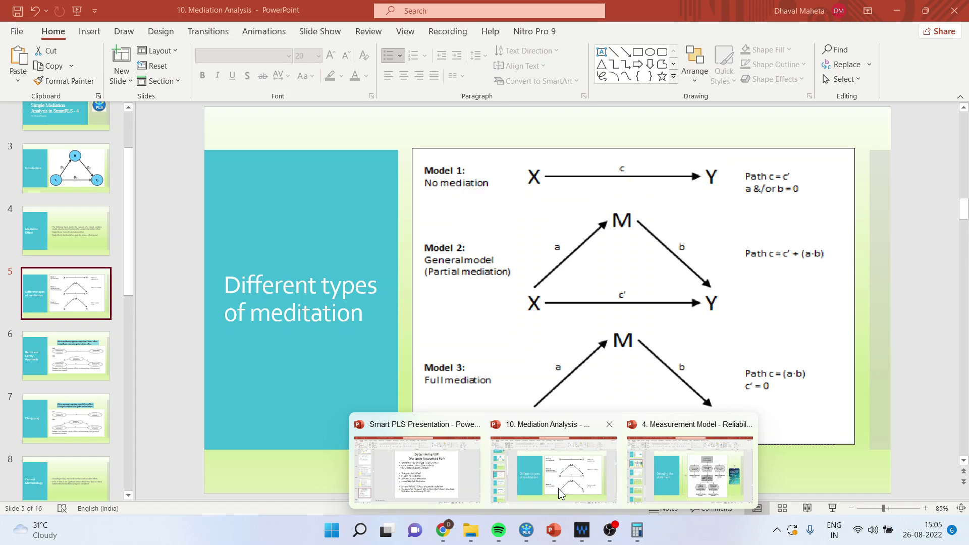
{"action": "left_click", "coordinate": [559, 480]}
{"action": "left_click_drag", "start_coordinate": [123, 314], "coordinate": [123, 431]}
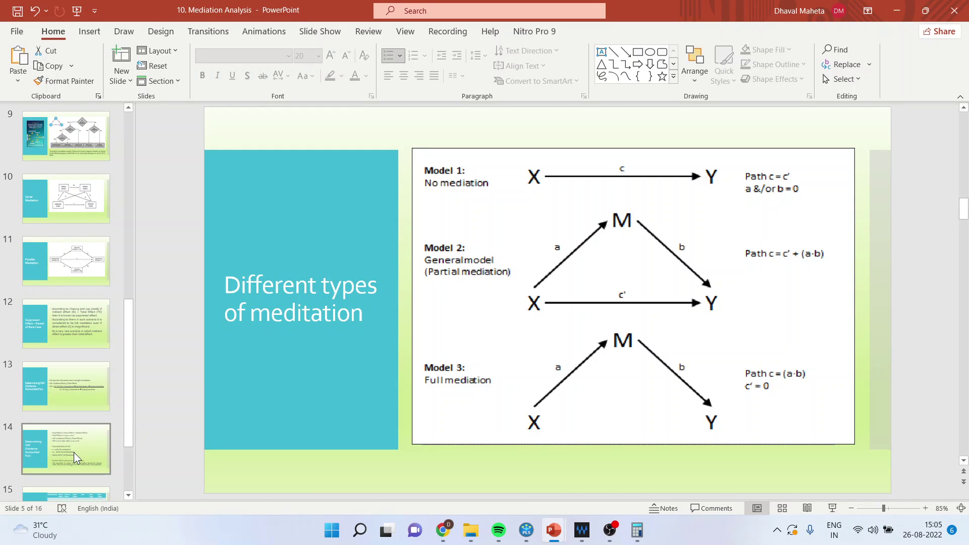
{"action": "left_click", "coordinate": [74, 396]}
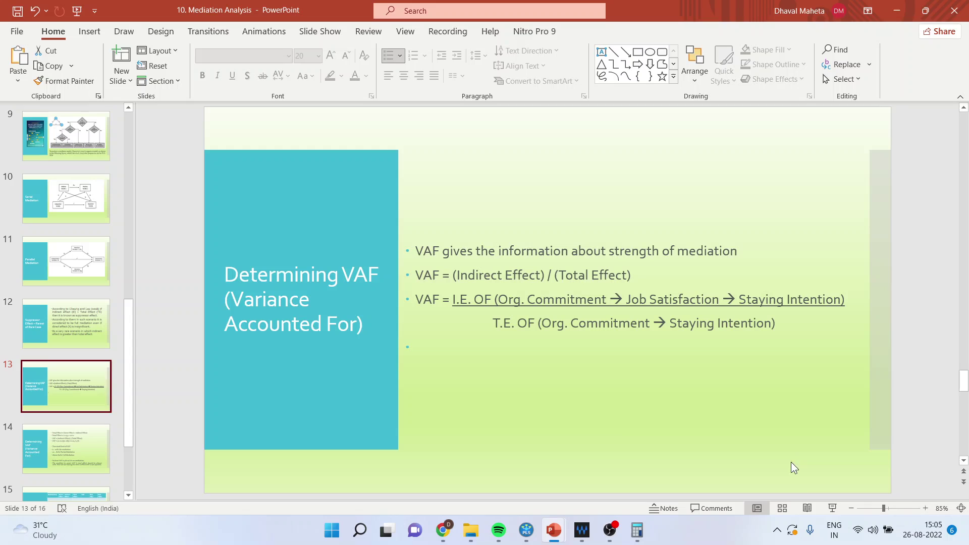
{"action": "left_click", "coordinate": [832, 509]}
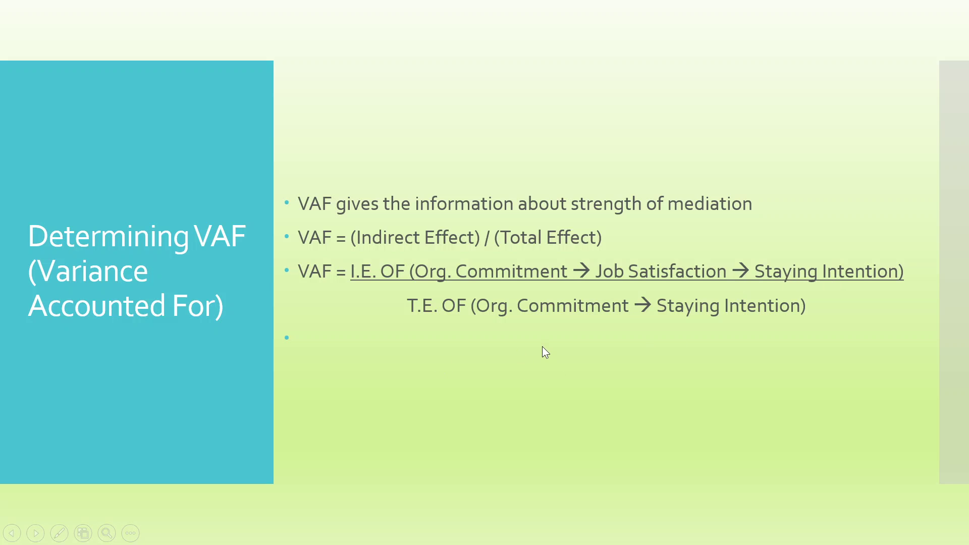
{"action": "left_click", "coordinate": [832, 321]}
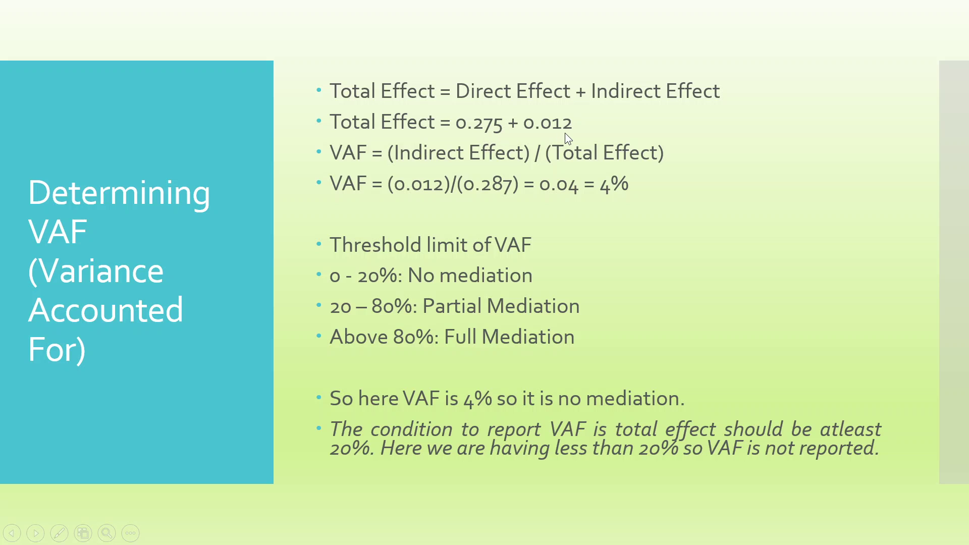
{"action": "key", "text": "Escape"}
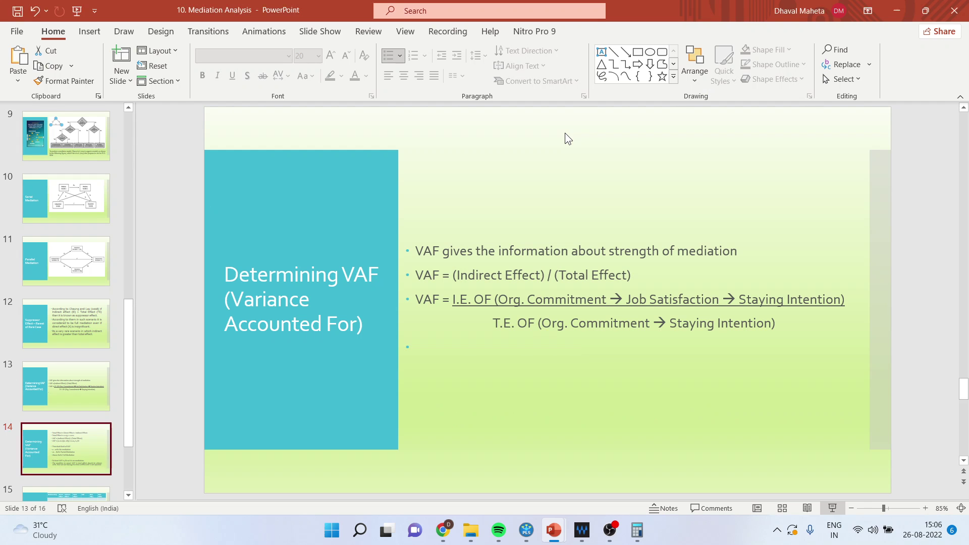
Return to SmartPLS and review the direct, total and specific indirect effects of Organizational Commitment on Staying Intention
{"action": "left_click", "coordinate": [526, 531]}
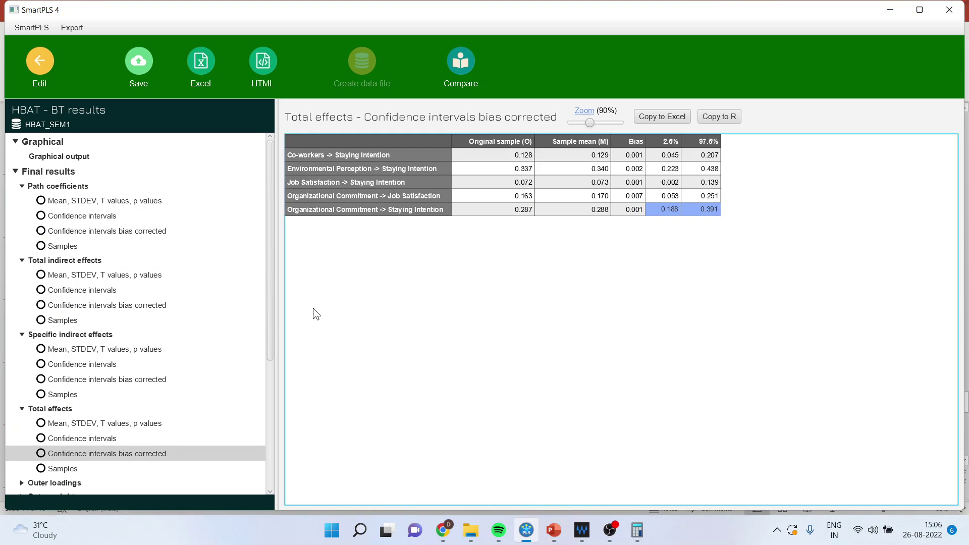
{"action": "left_click", "coordinate": [125, 204]}
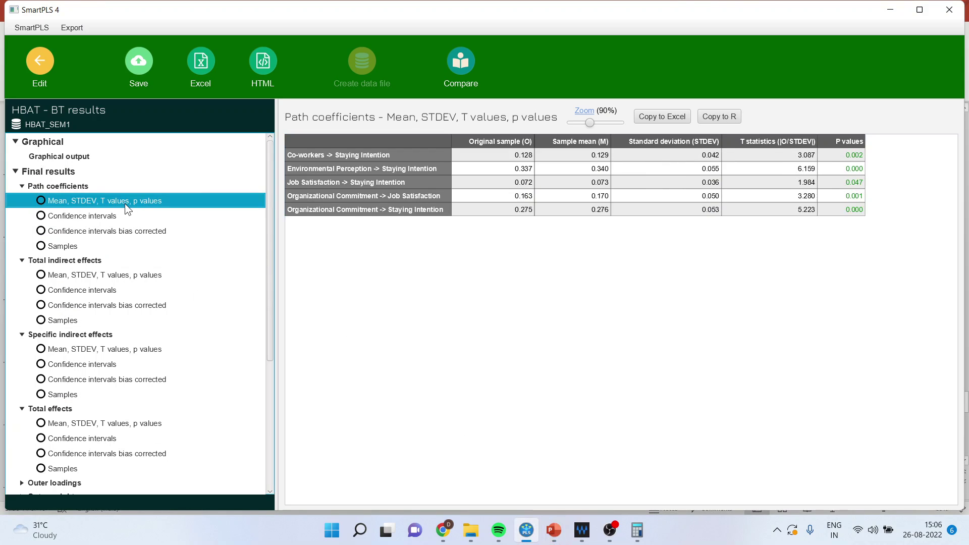
{"action": "left_click", "coordinate": [523, 210]}
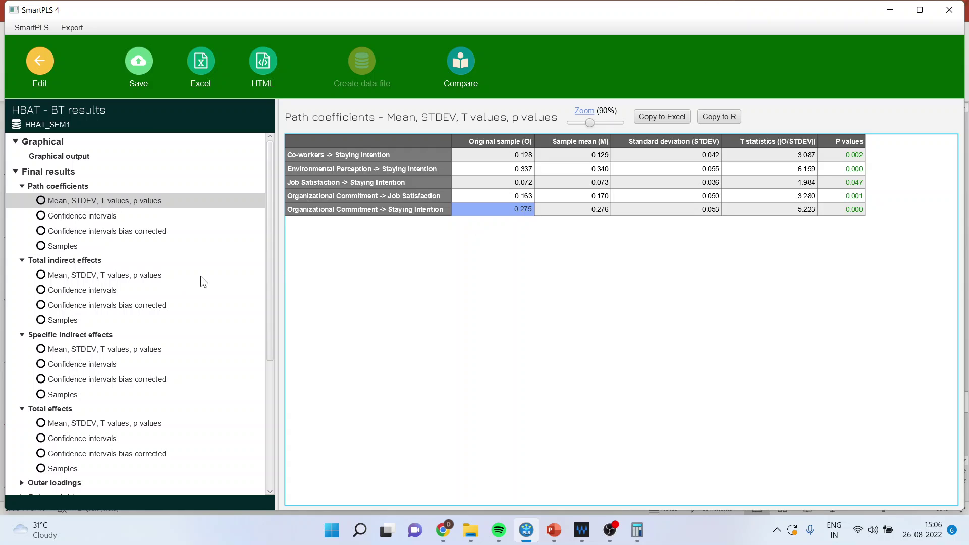
{"action": "left_click", "coordinate": [83, 423]}
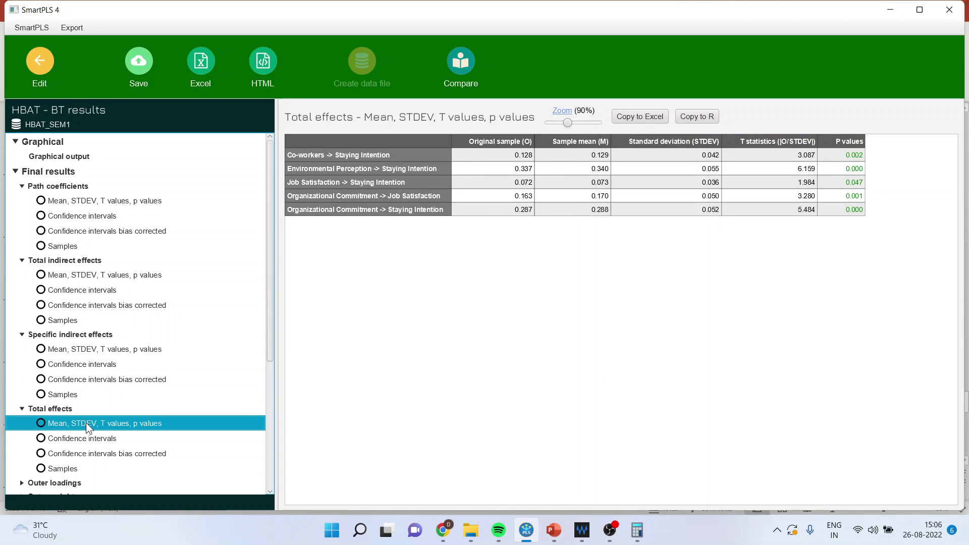
{"action": "left_click", "coordinate": [117, 353]}
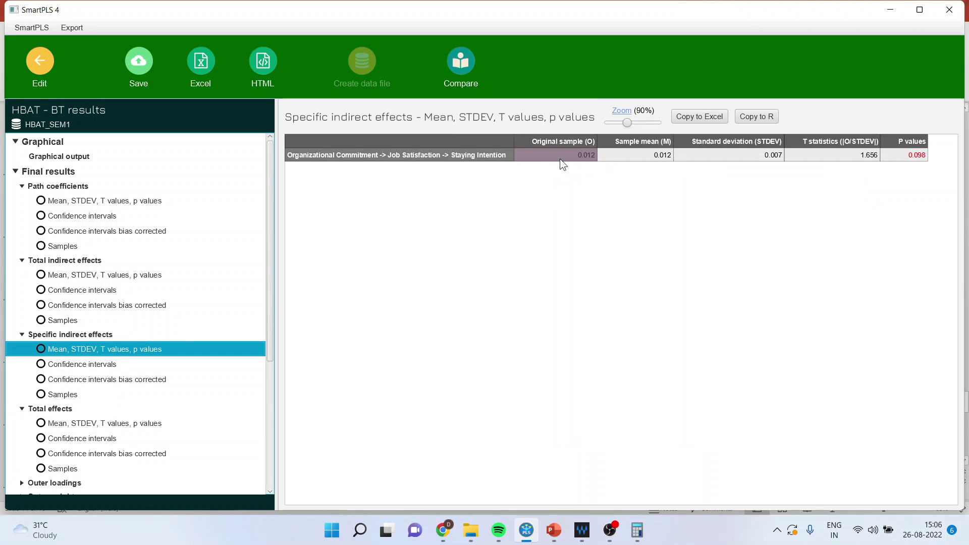
Switch back to the Mediation Analysis presentation in PowerPoint and present the VAF formula, its worked calculation and the mediation thresholds
{"action": "mouse_move", "coordinate": [553, 533]}
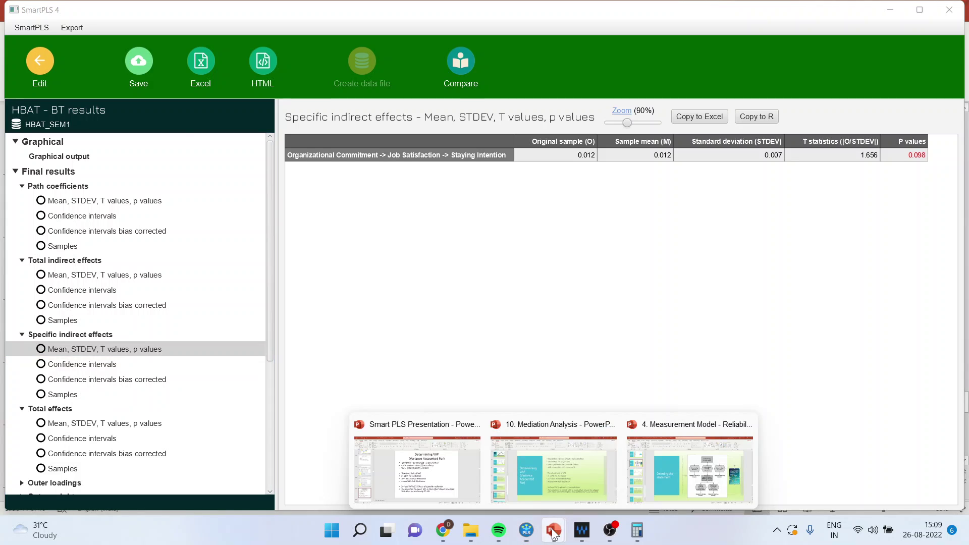
{"action": "left_click", "coordinate": [558, 477]}
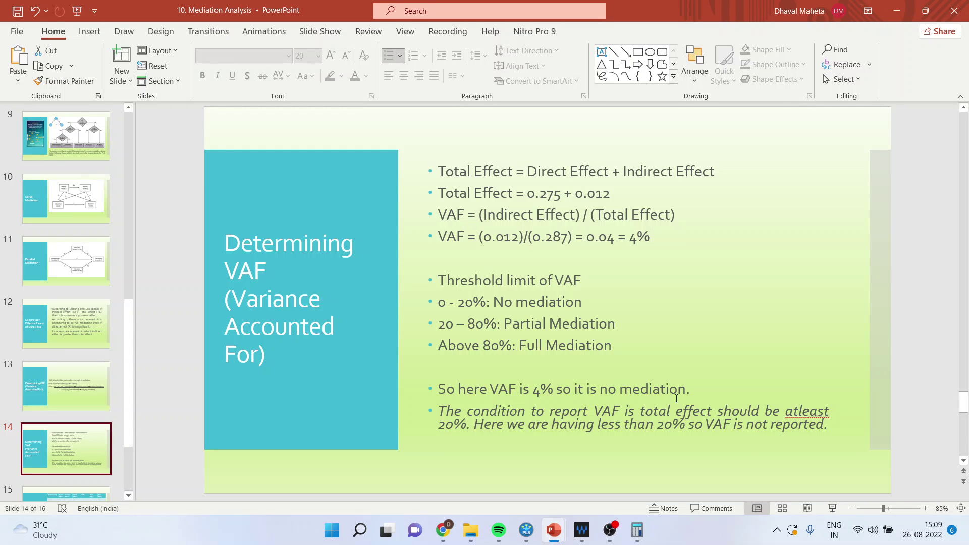
{"action": "left_click", "coordinate": [832, 508]}
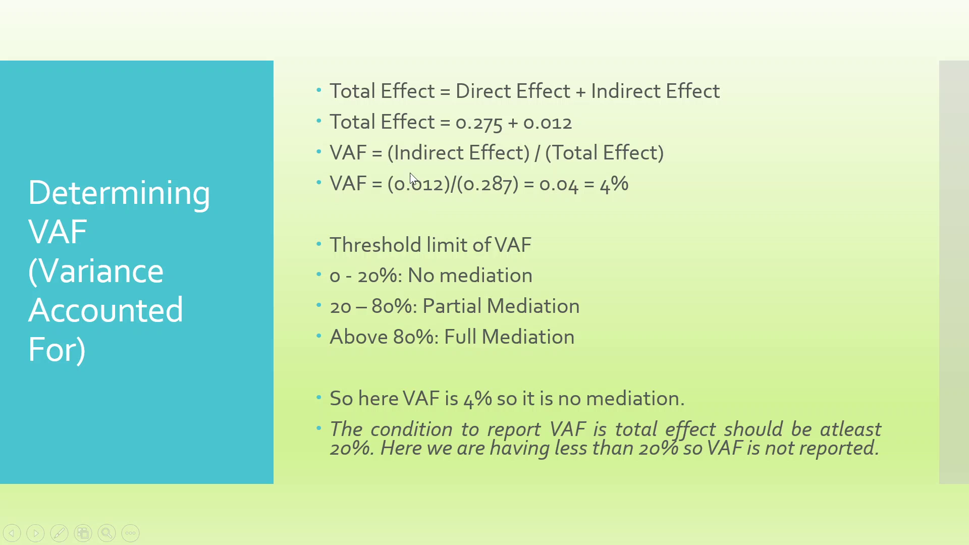
{"action": "left_click", "coordinate": [497, 173]}
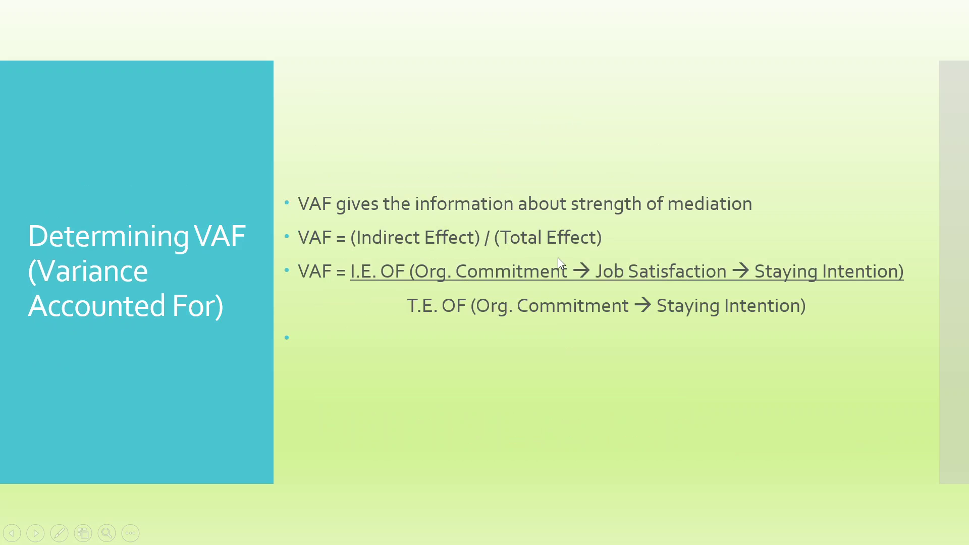
{"action": "left_click", "coordinate": [544, 263]}
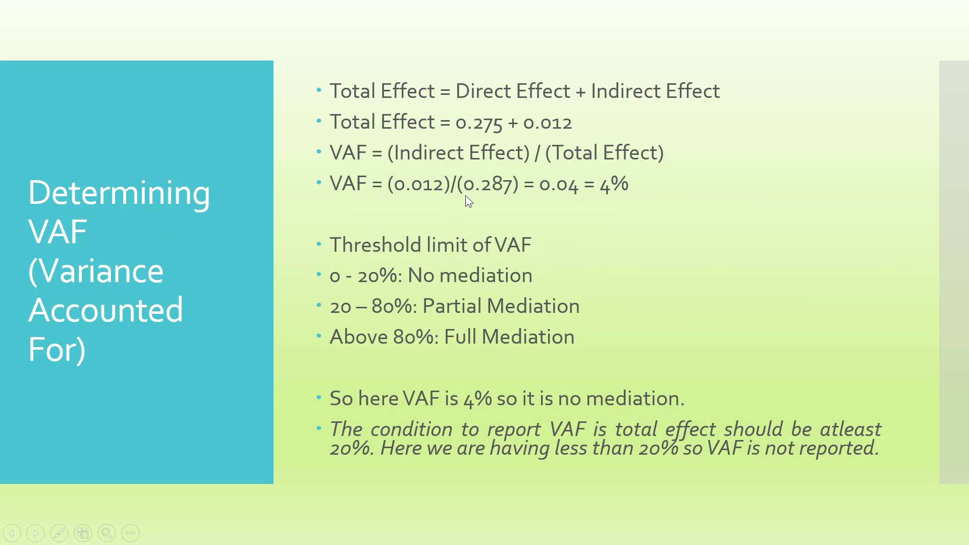